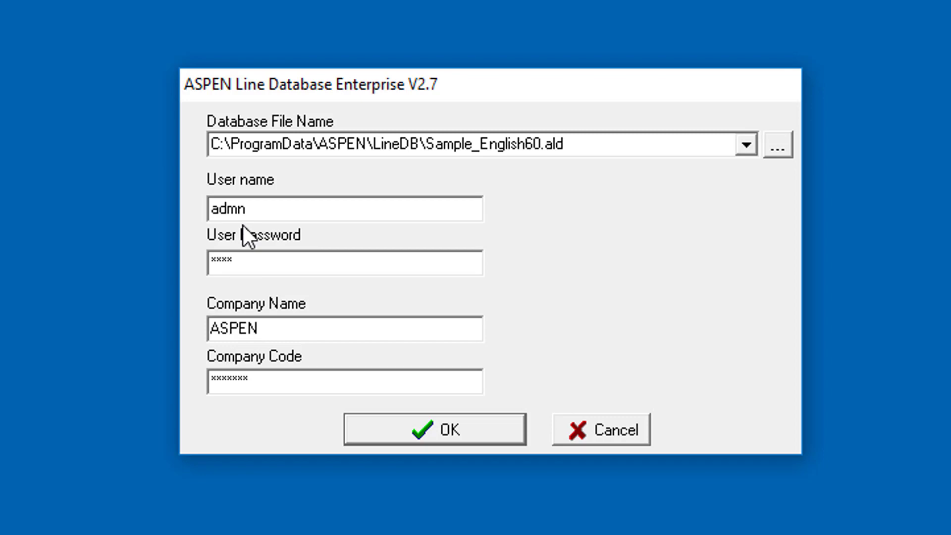
- Sign in to the Sample_English60.ald database with the filled-in credentials and open the list of corridors
click(404, 427)
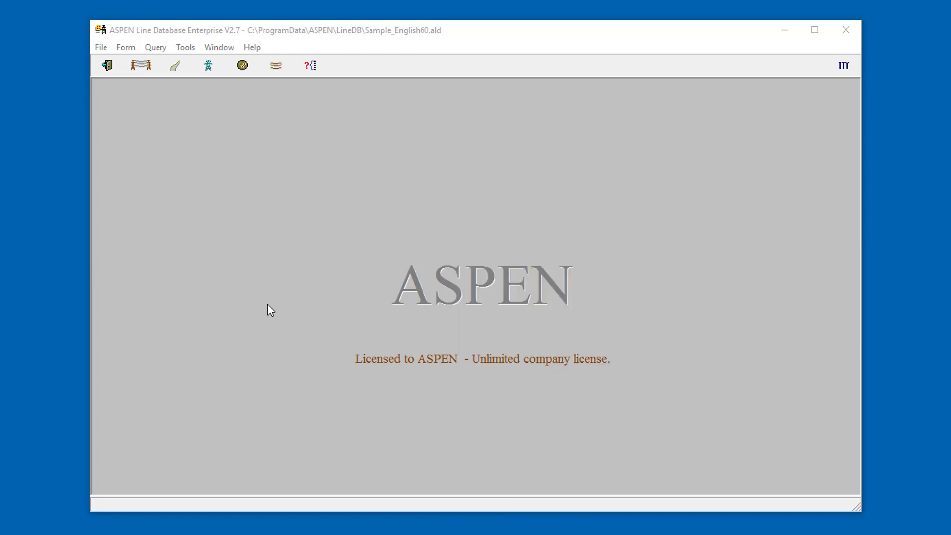
click(176, 69)
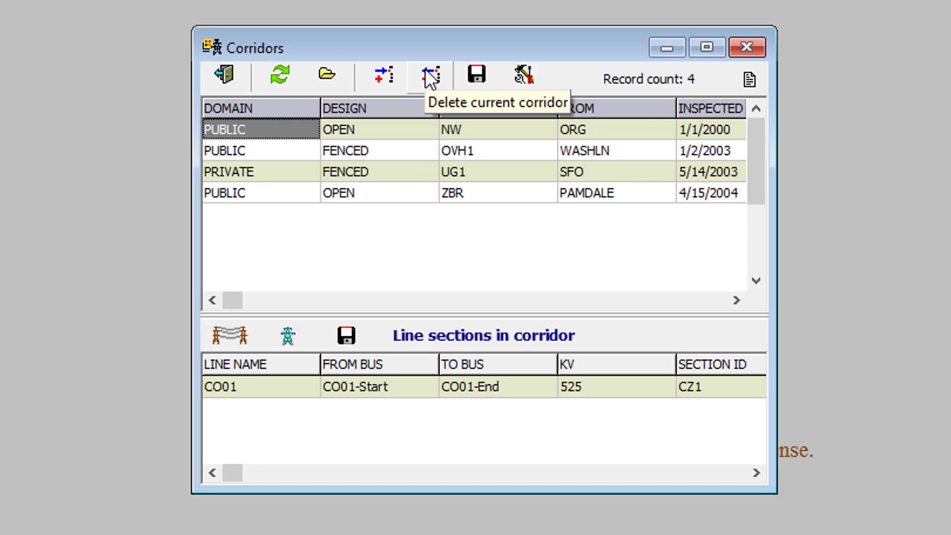
- Open corridor ZBR and inspect its cross section near the start of the route, ending at mile 0
click(331, 193)
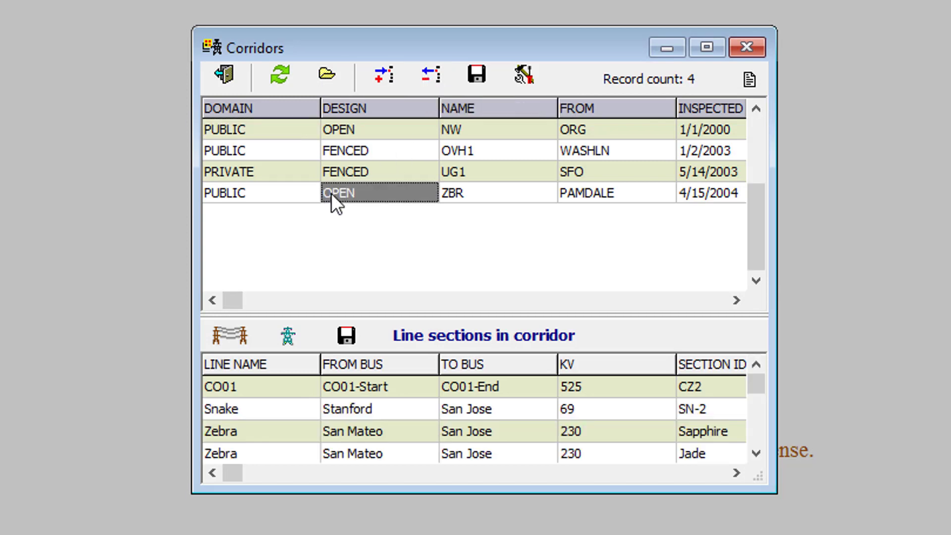
click(327, 75)
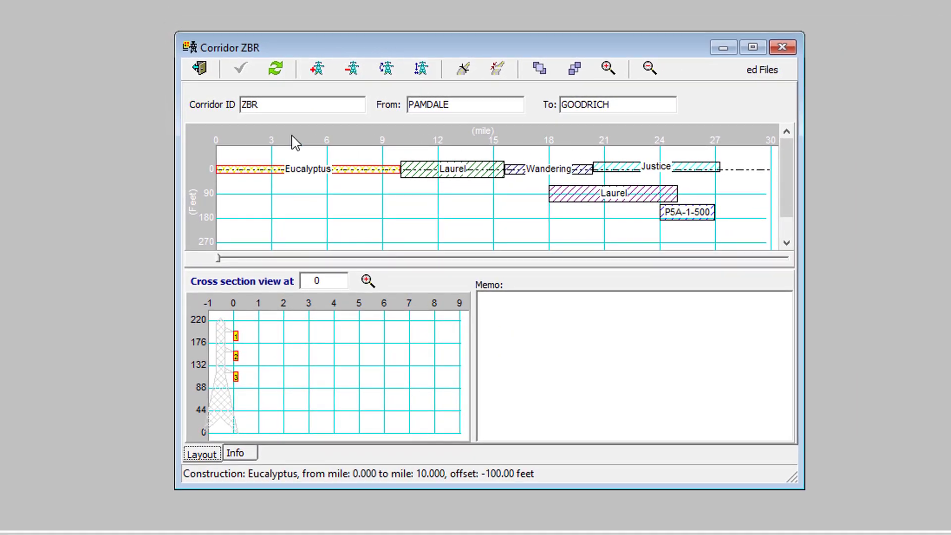
click(238, 258)
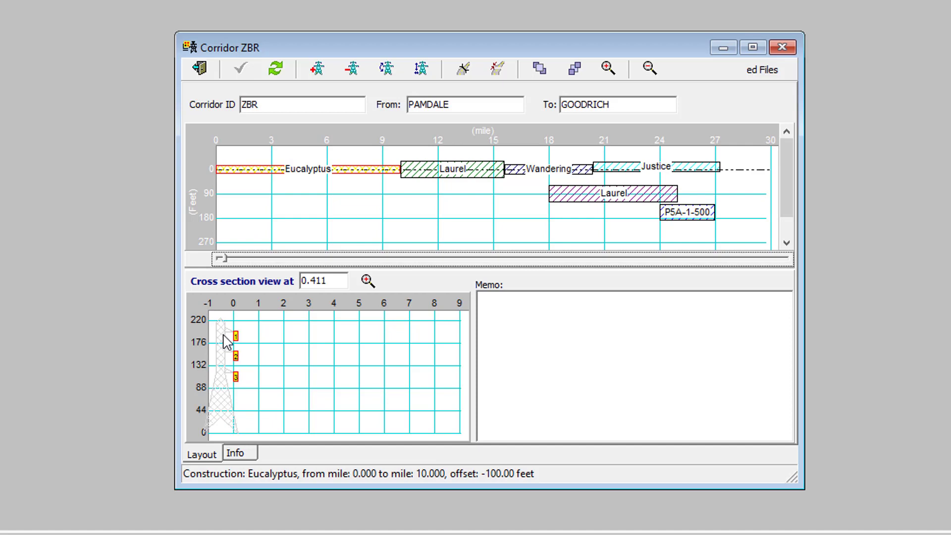
drag(220, 258, 203, 260)
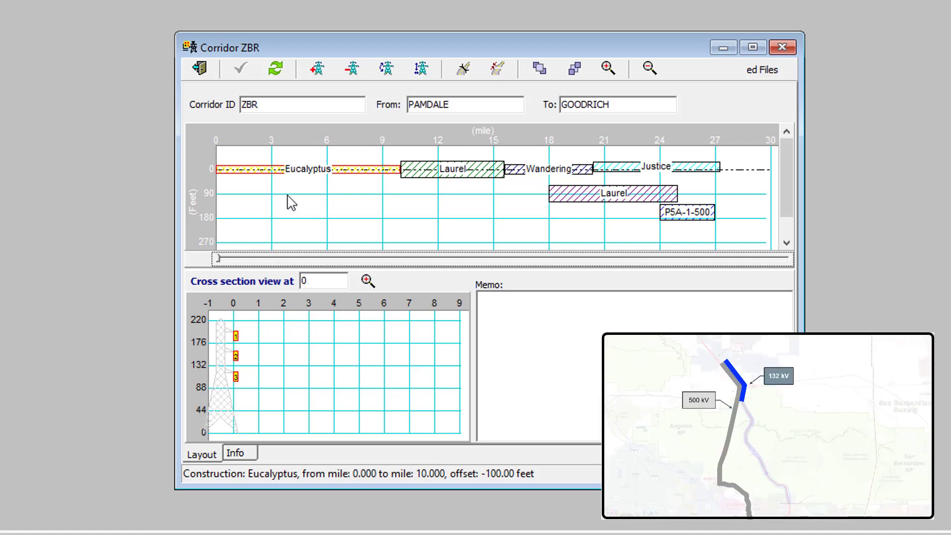
- Add an overhead construction of type Equality to corridor ZBR with start mile 0, length +10, X offset 50 feet and height offset 10 feet
click(317, 77)
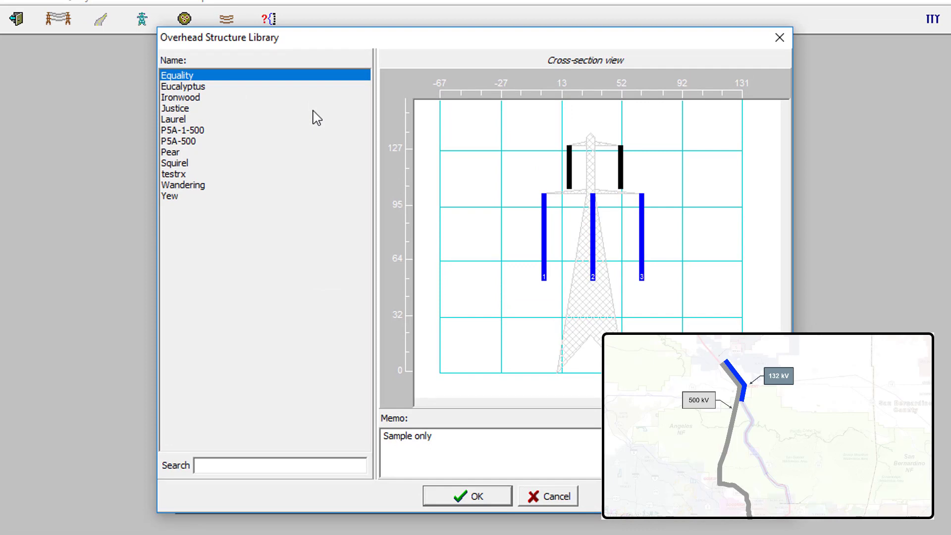
click(466, 502)
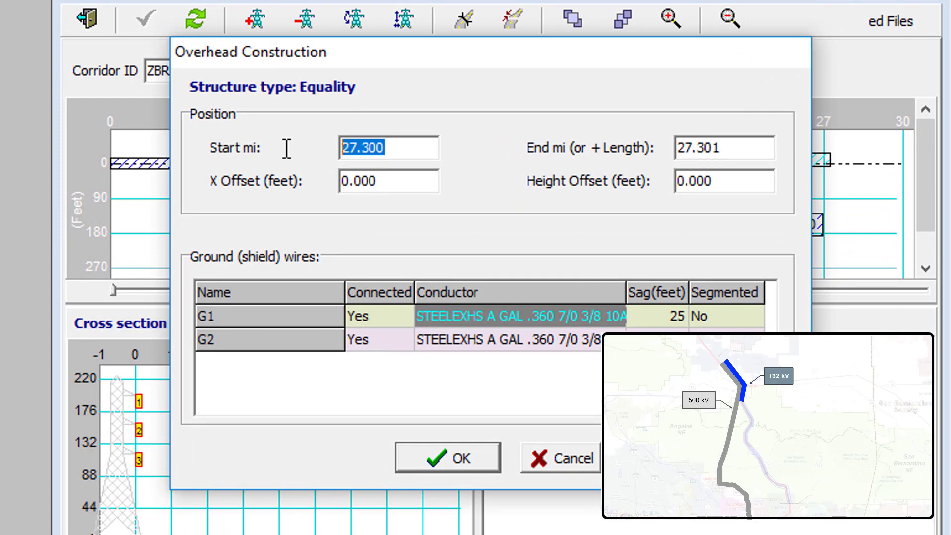
text(0)
drag(732, 148, 633, 167)
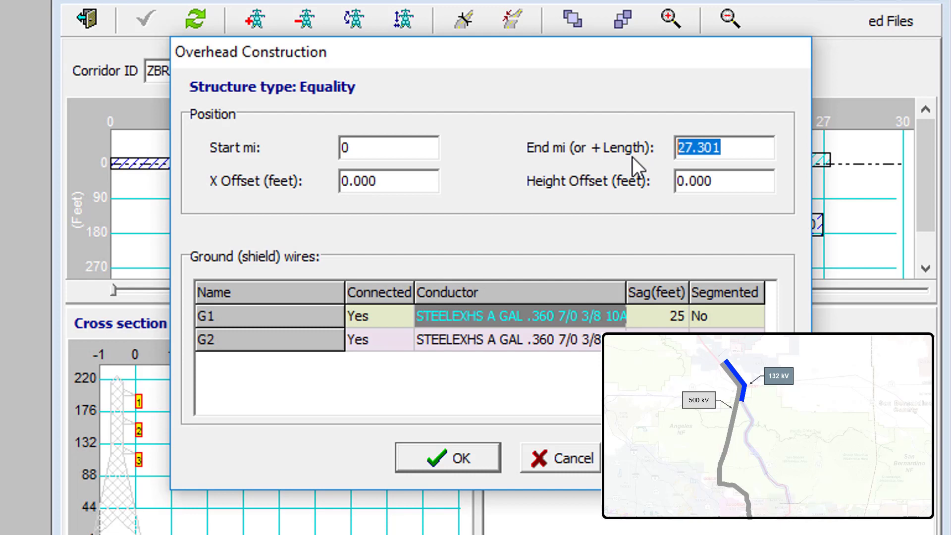
text(+10)
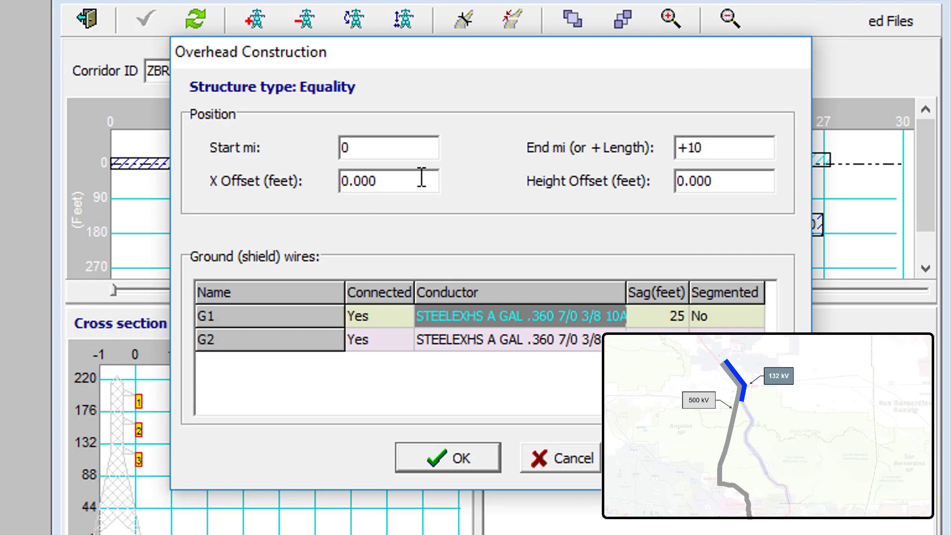
drag(395, 179, 304, 179)
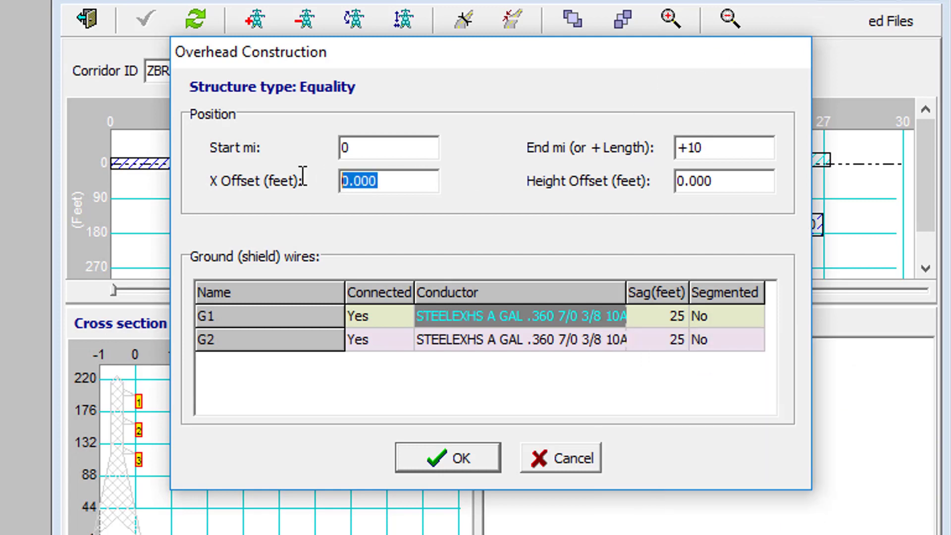
text(50)
key(Tab)
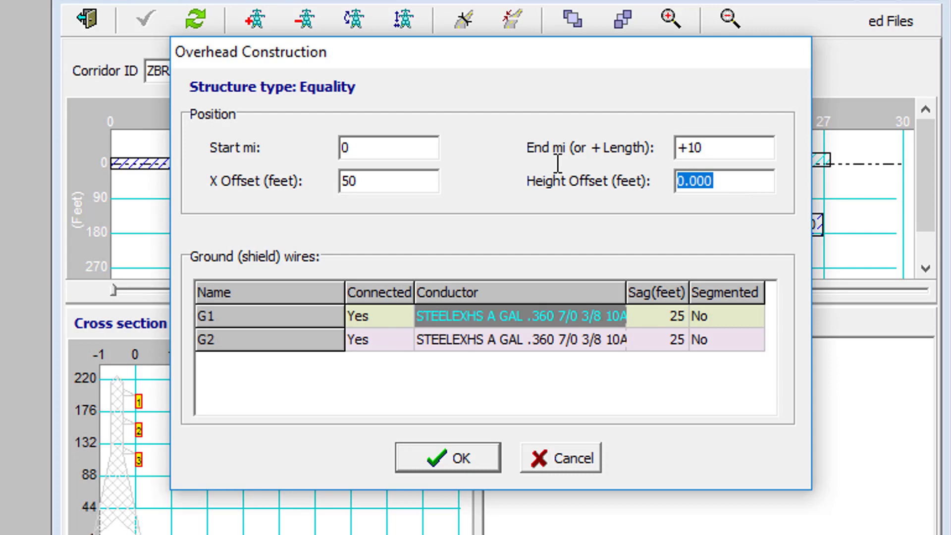
text(10)
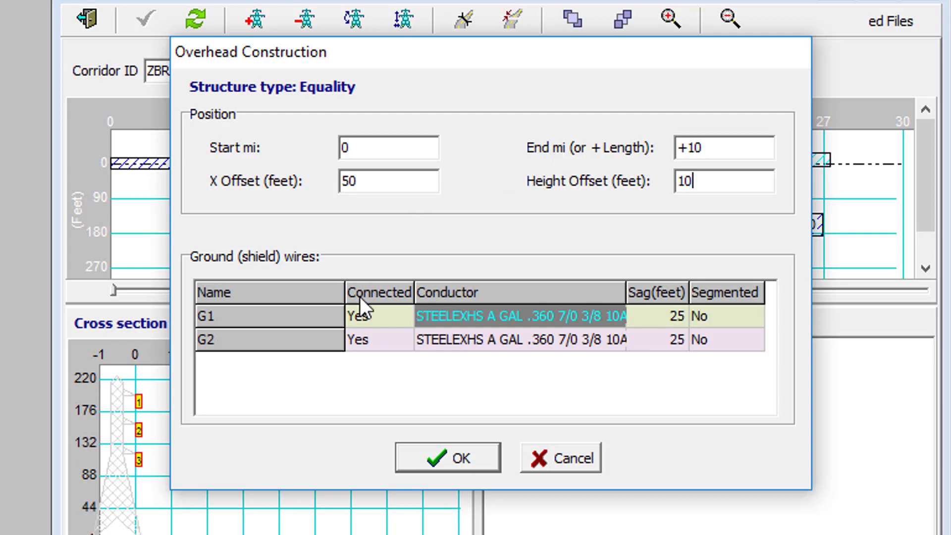
- Keep conductor STEELEXHS A GAL .360 7/0 3/8 10A at 25C for G1, set G1 and G2 sag to 10 feet, and close the corridor
click(587, 317)
click(615, 317)
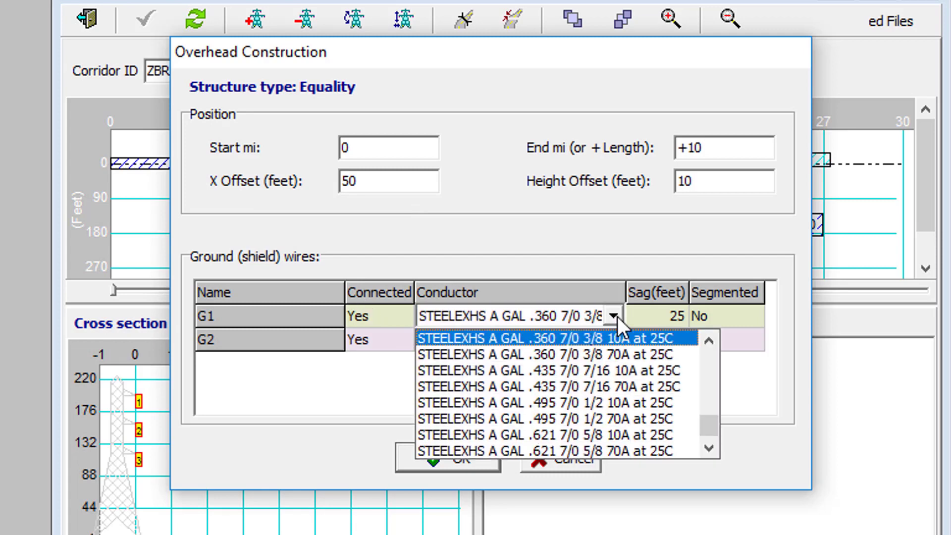
click(562, 339)
click(661, 315)
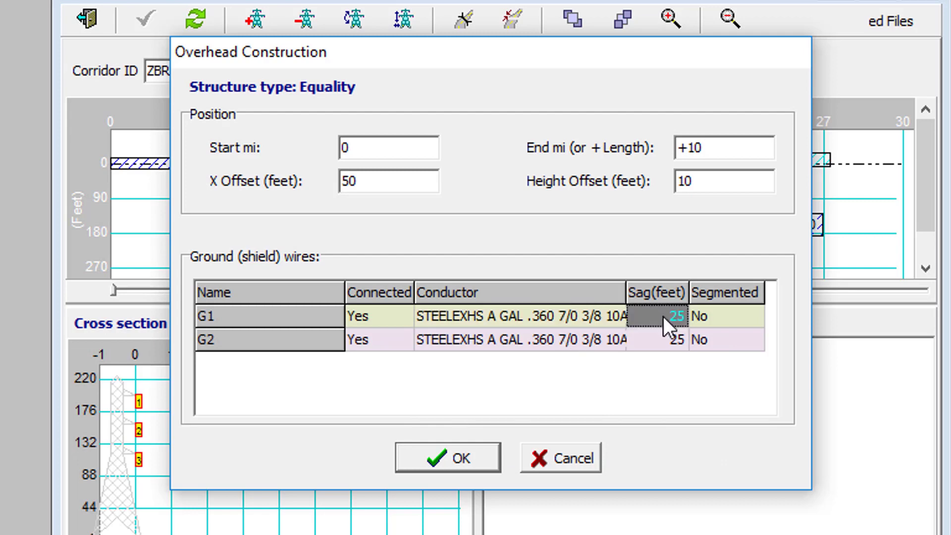
text(10)
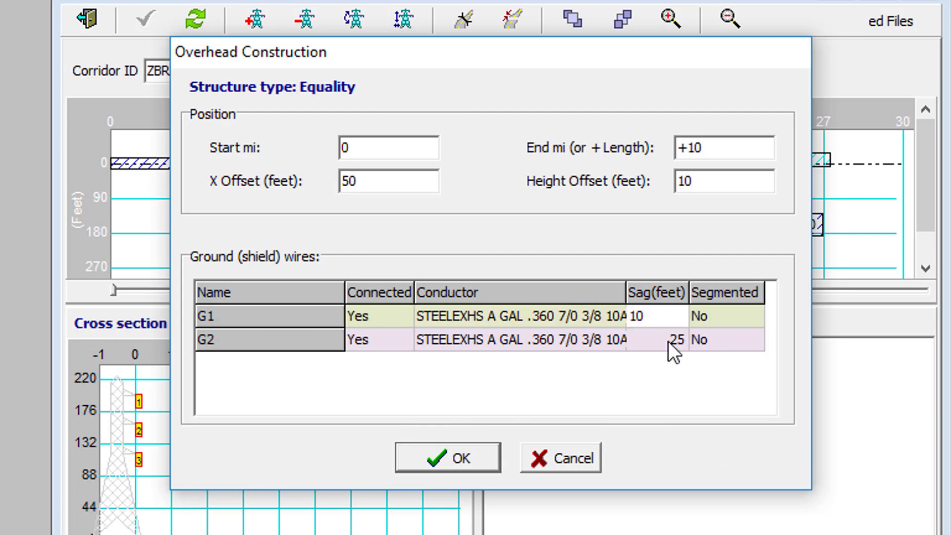
click(669, 341)
text(10)
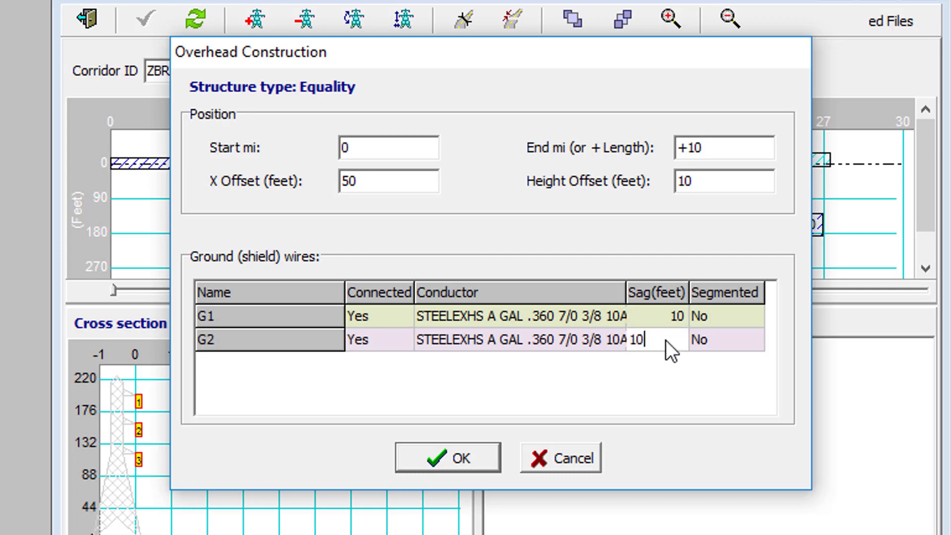
click(469, 462)
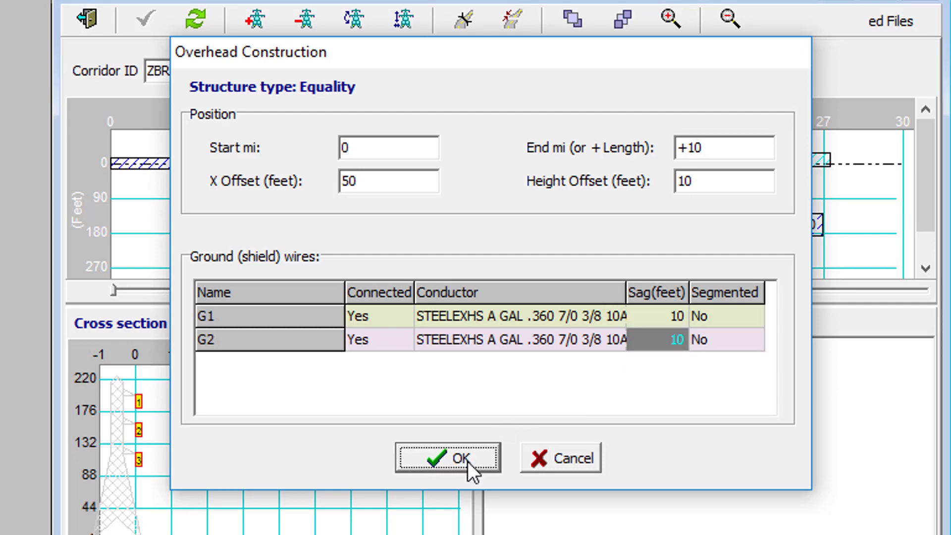
click(468, 462)
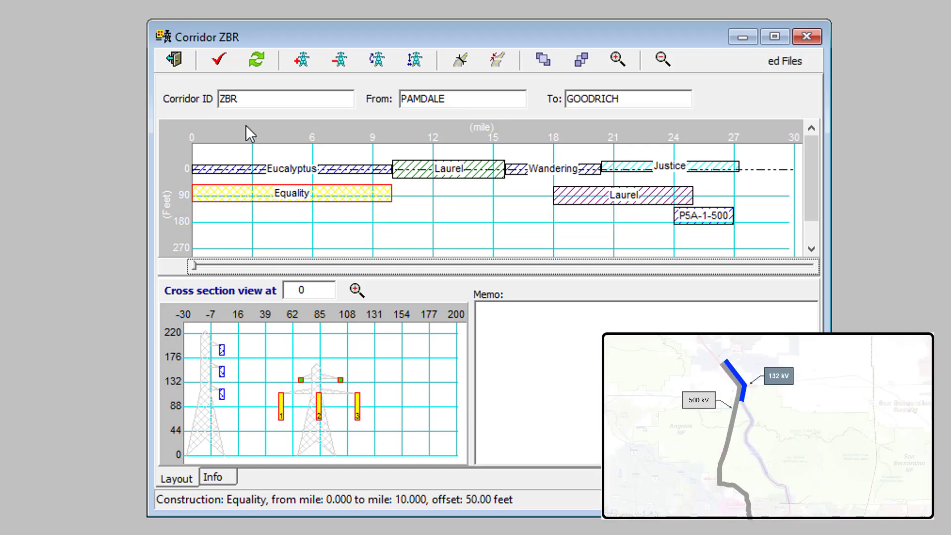
mouse_move(292, 199)
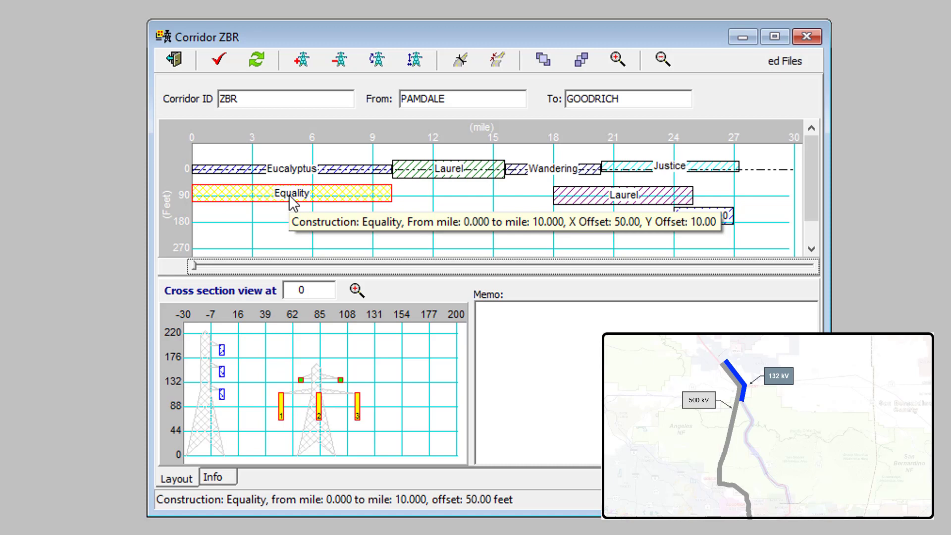
click(176, 61)
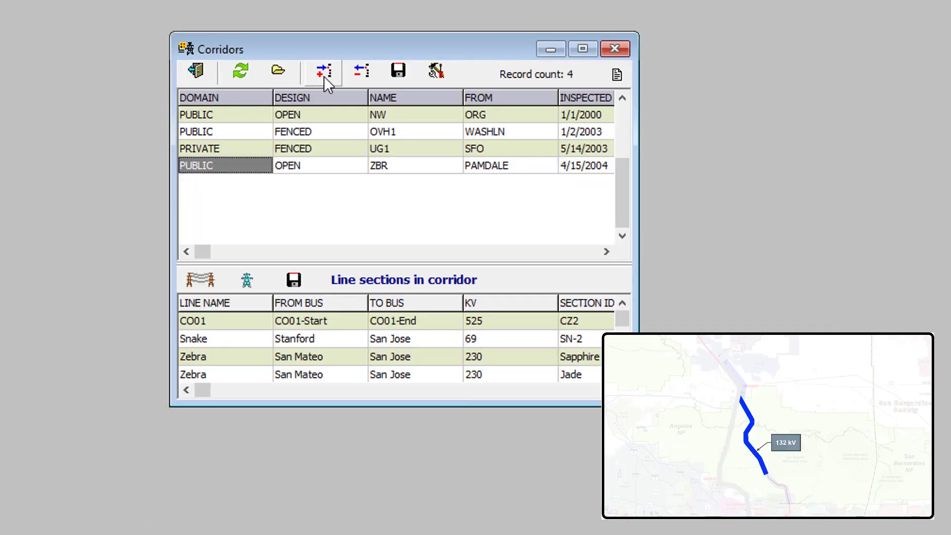
- Create a new corridor with ID PML running from PAMDALE to MONROVIA
click(324, 76)
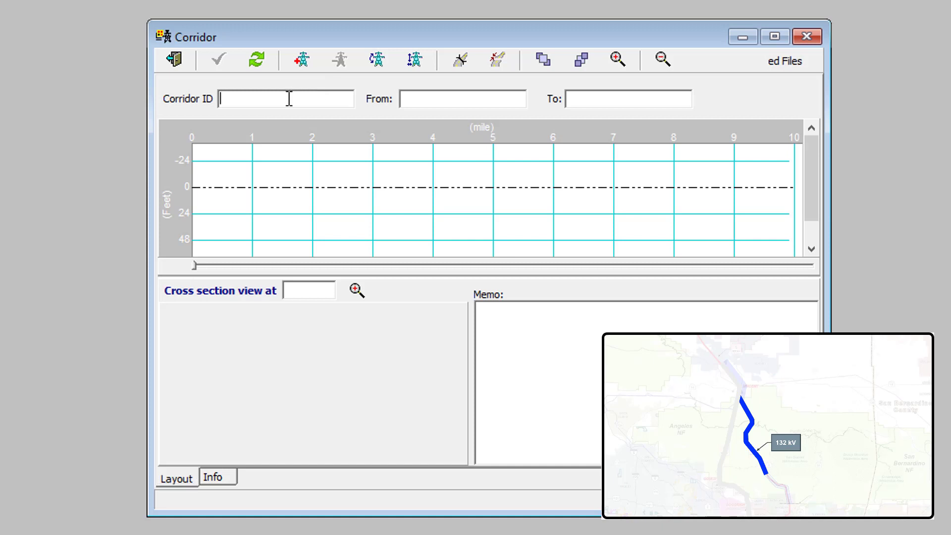
text(PML)
key(Tab)
text(PAMDALE)
key(Tab)
text(MONROVIA)
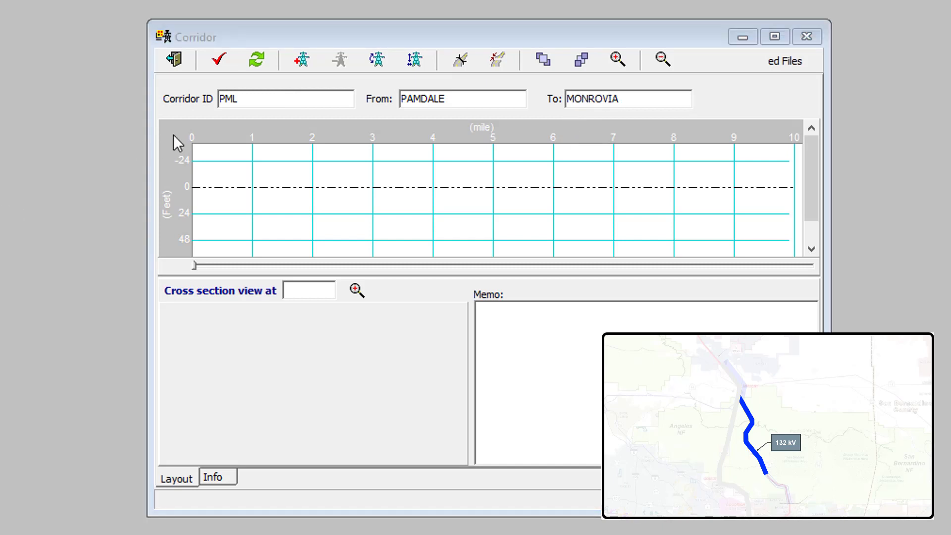
- Add an overhead construction of type Justice to corridor PML from mile 0 with length +30, and save the corridor
click(308, 64)
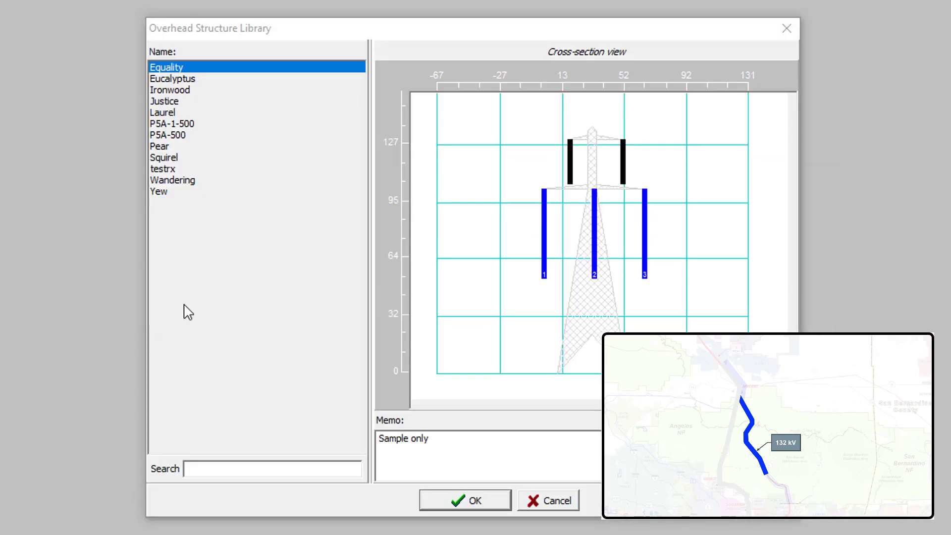
click(176, 102)
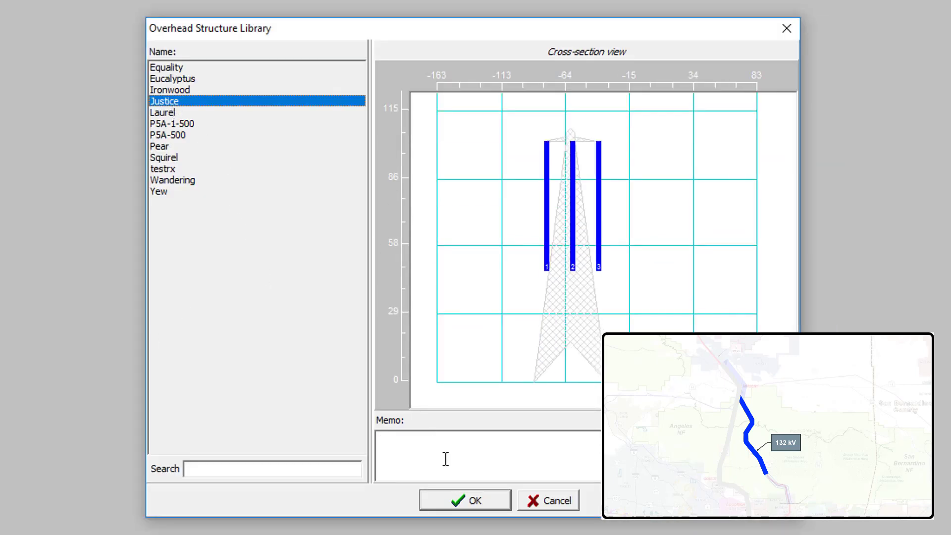
click(472, 501)
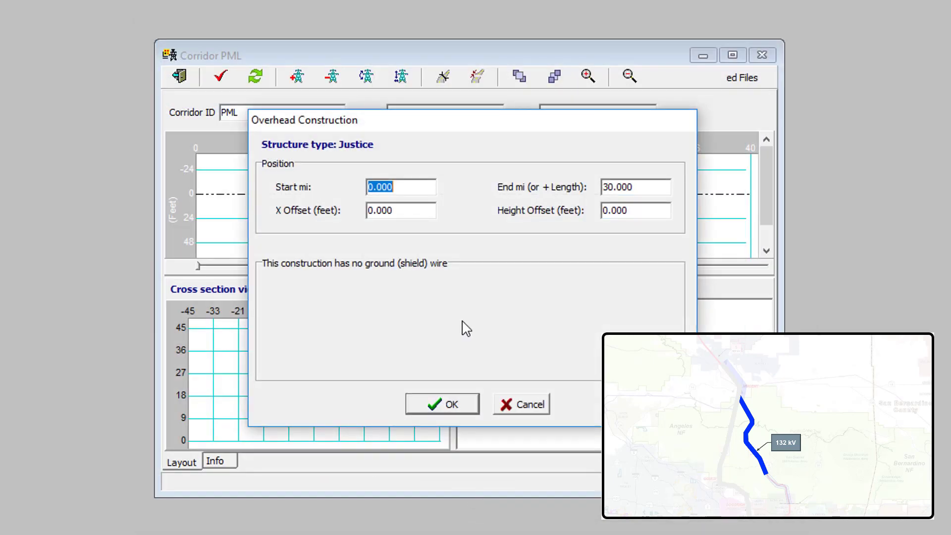
click(415, 188)
drag(416, 188, 349, 186)
drag(637, 186, 566, 185)
text(+30)
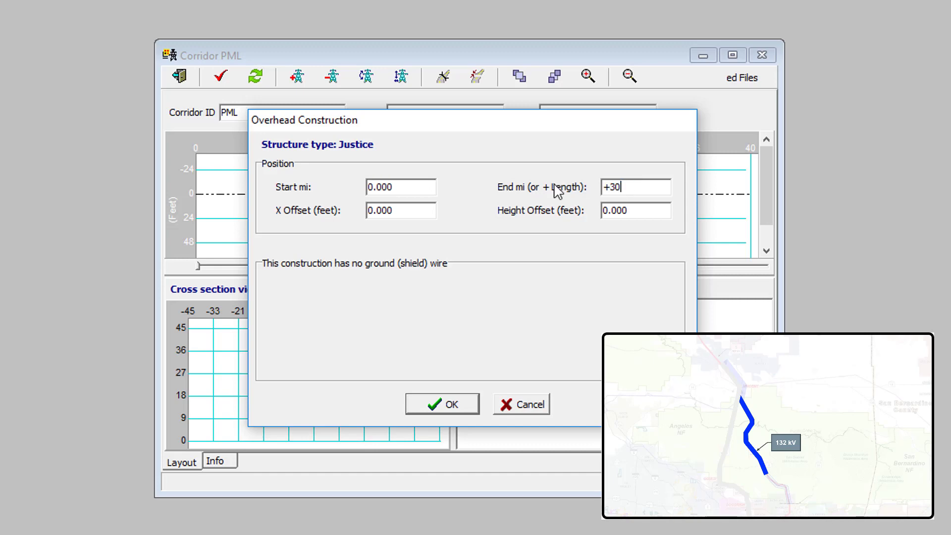
click(449, 405)
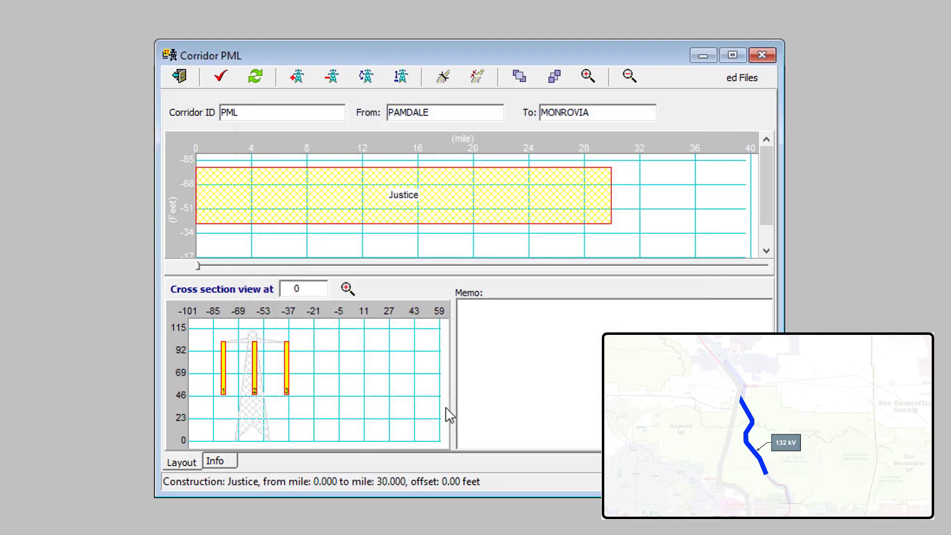
click(220, 78)
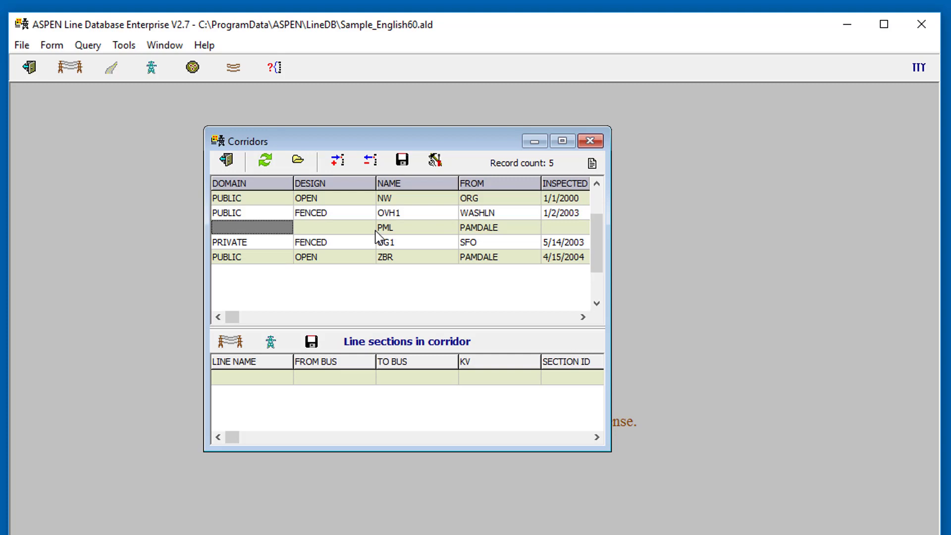
- Create a new 3-phase line named PMDL at 132 kV, from PAMDALE to MOROVIA
click(76, 70)
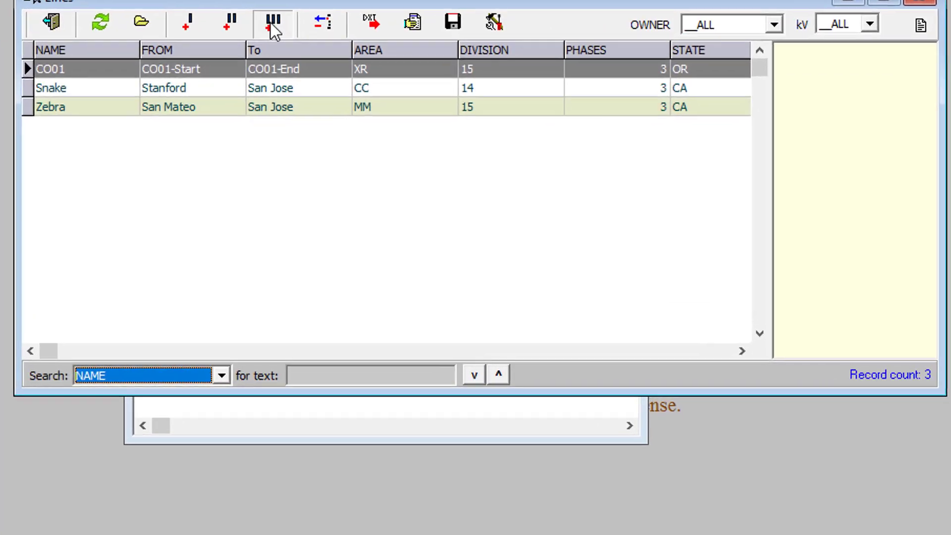
click(309, 120)
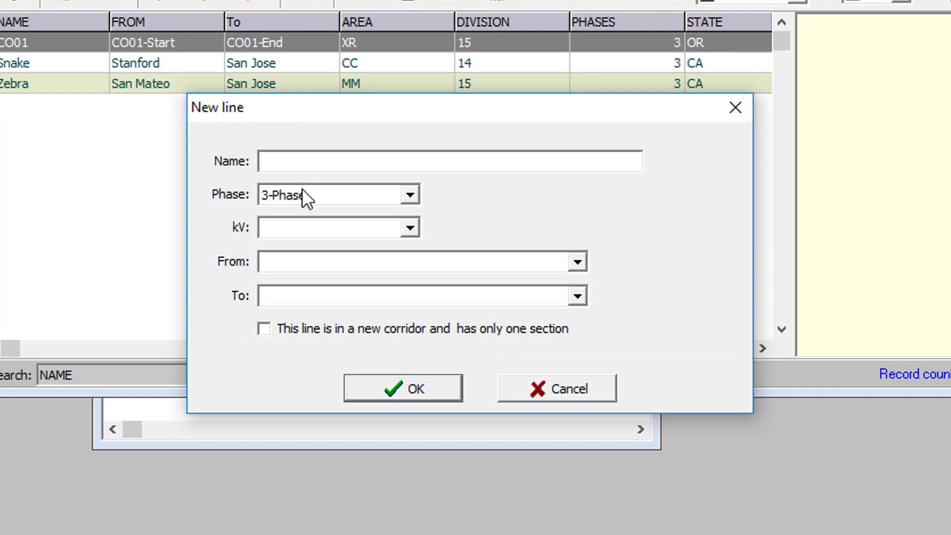
text(PMDL)
click(278, 224)
text(132)
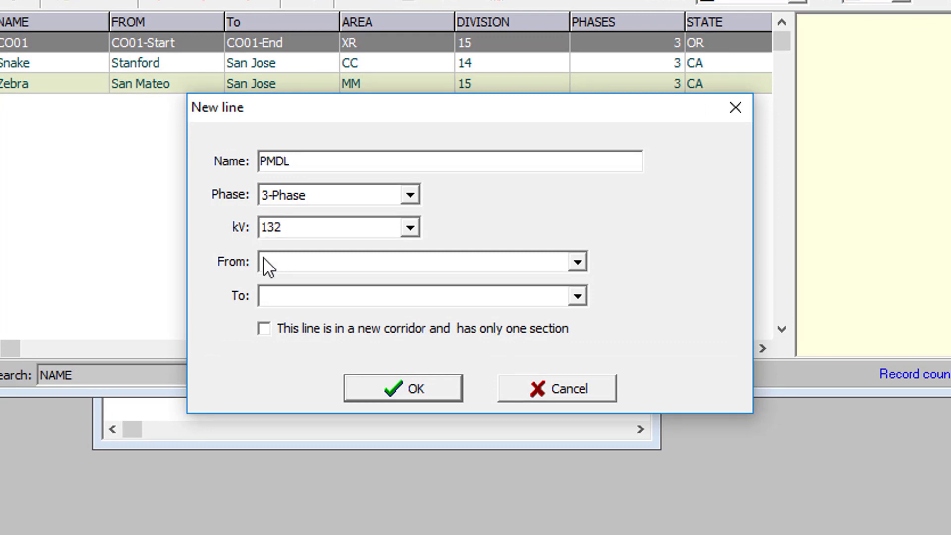
click(289, 263)
text(PAMDALE)
key(Tab)
text(MOROVIE)
key(BackSpace)
text(A)
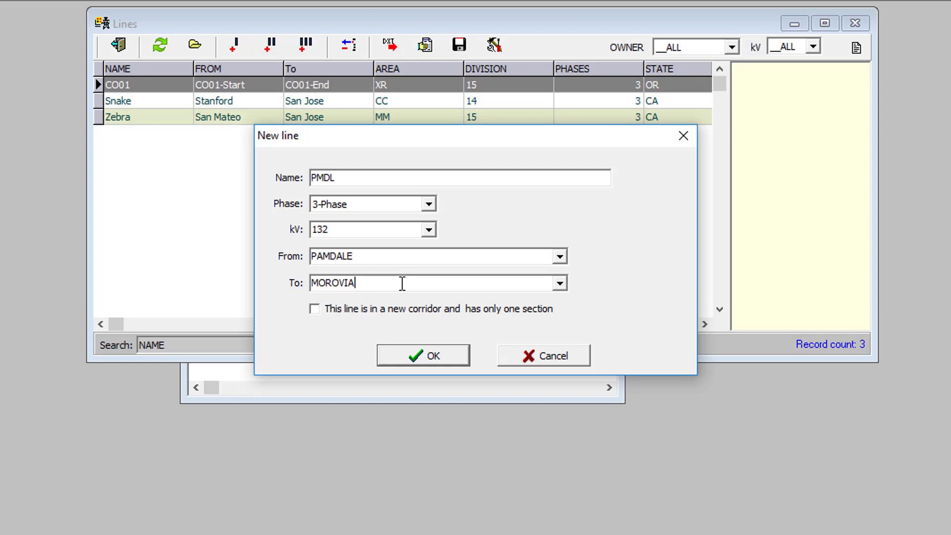
click(459, 353)
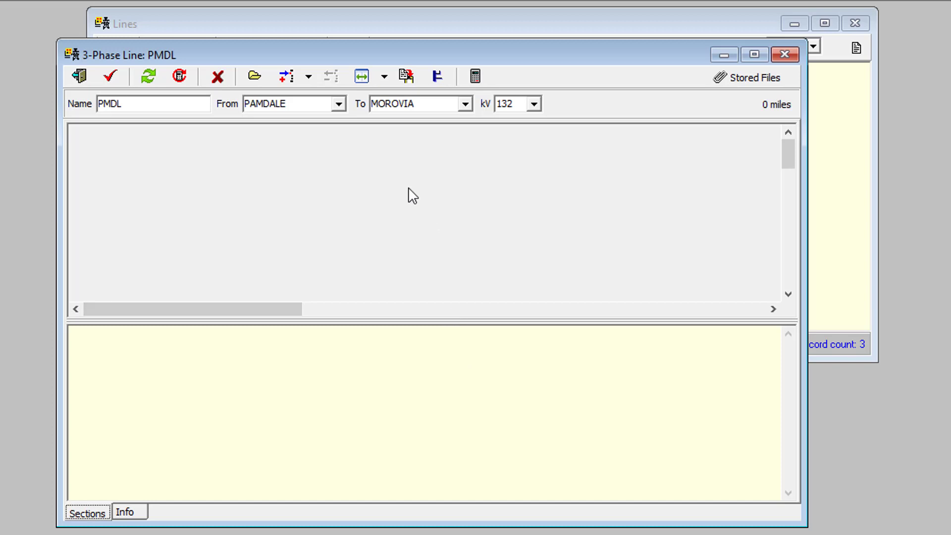
- Add an overhead section at the end of line PMDL, placed in corridor ZBR along the Equality construction from mile 0 to 10
click(307, 83)
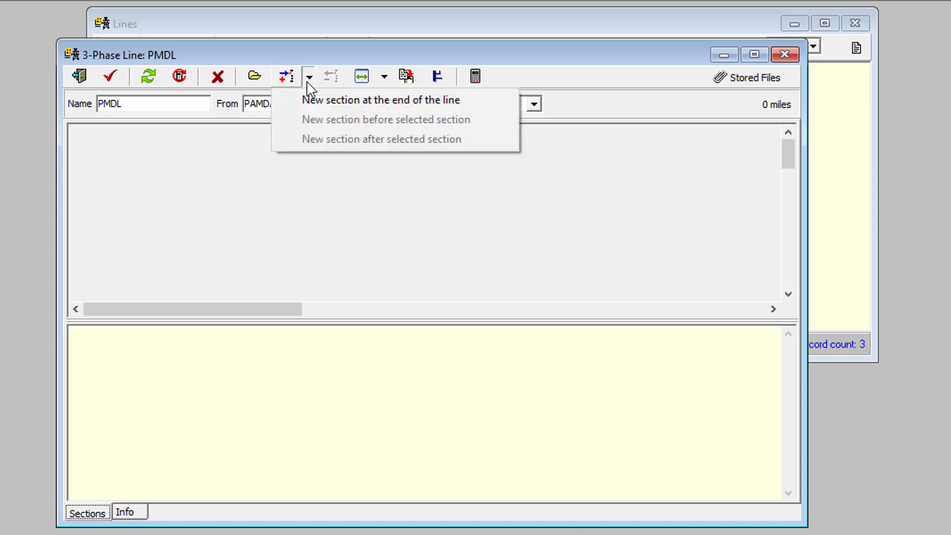
click(310, 99)
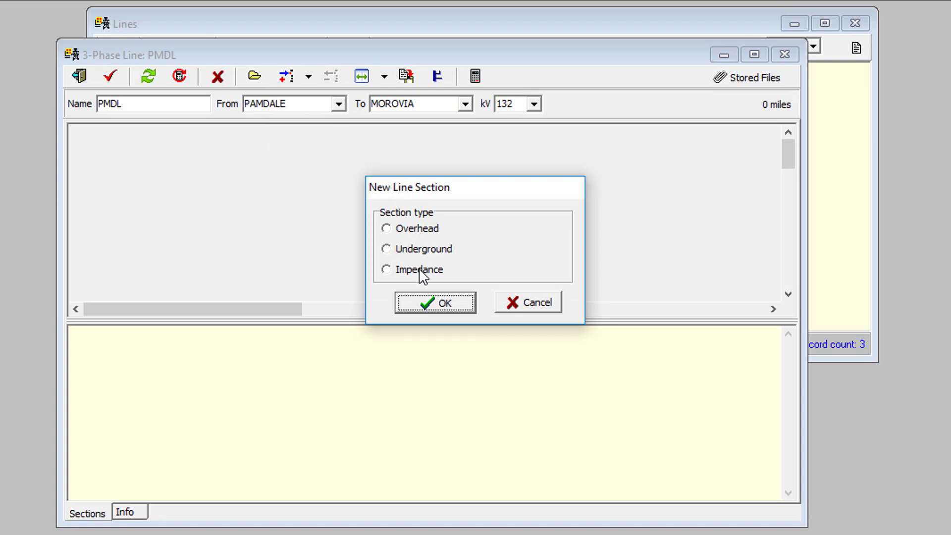
click(398, 230)
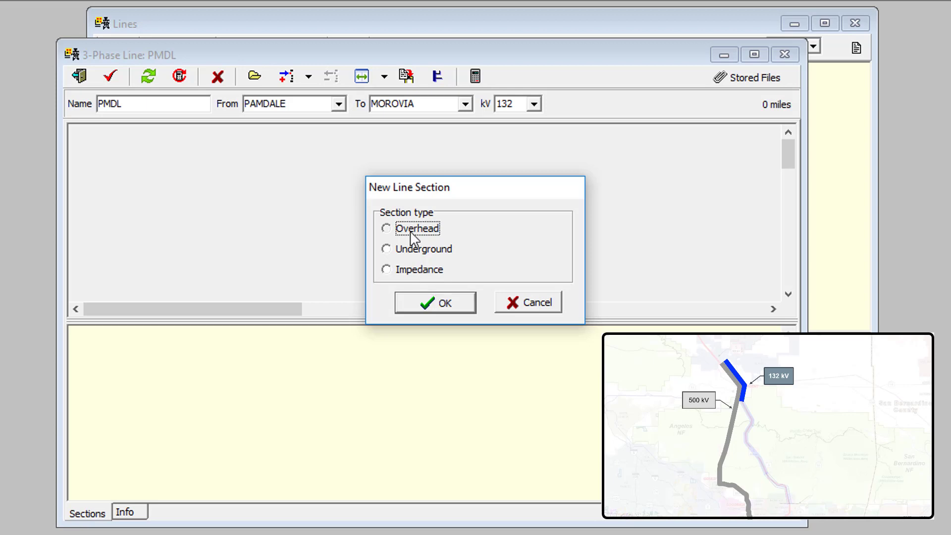
click(443, 303)
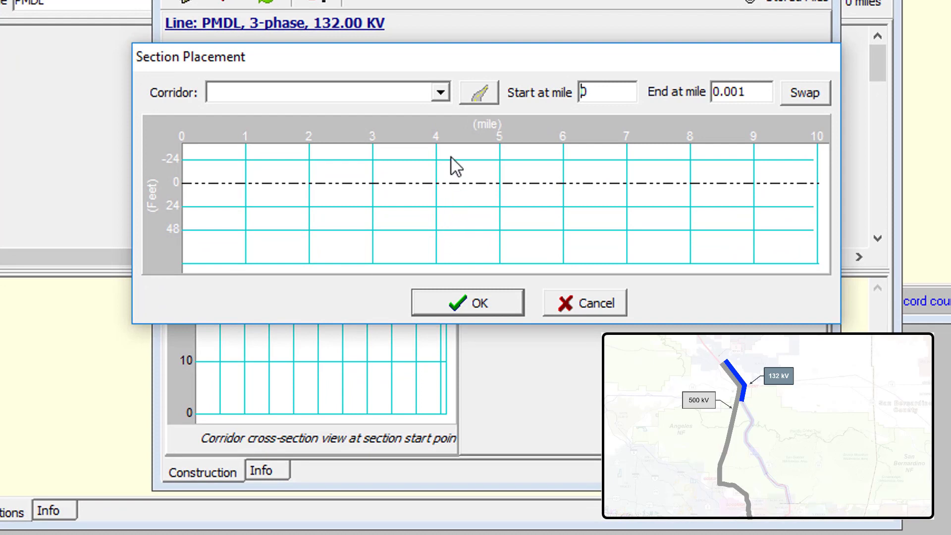
click(439, 92)
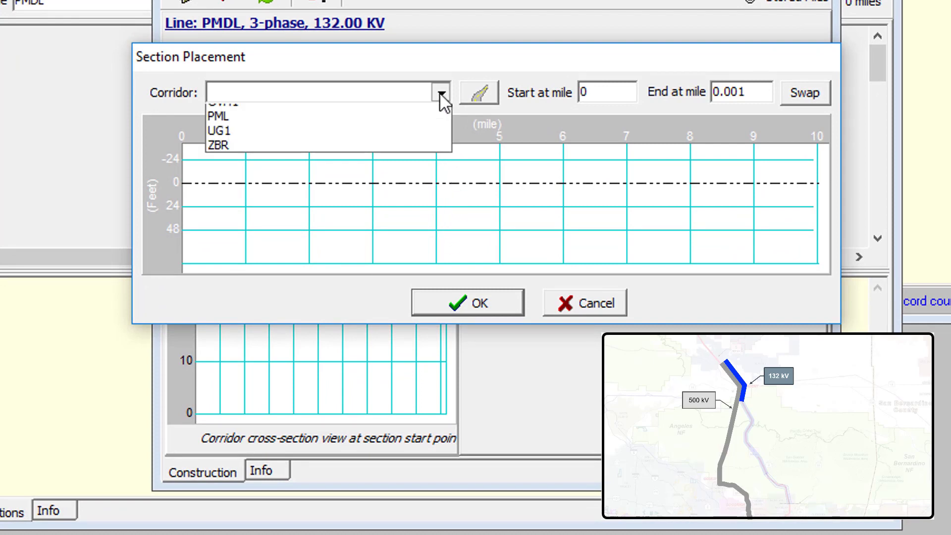
click(336, 170)
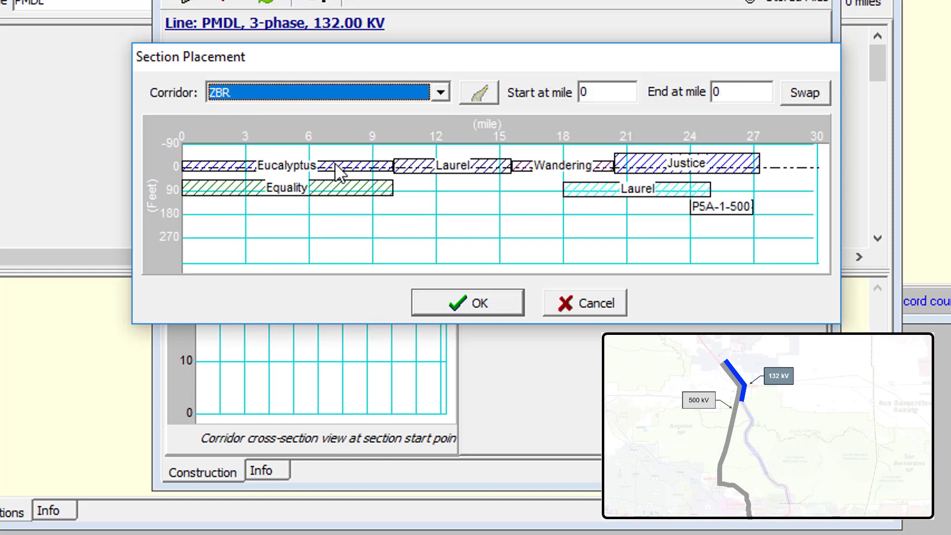
click(225, 187)
mouse_move(224, 188)
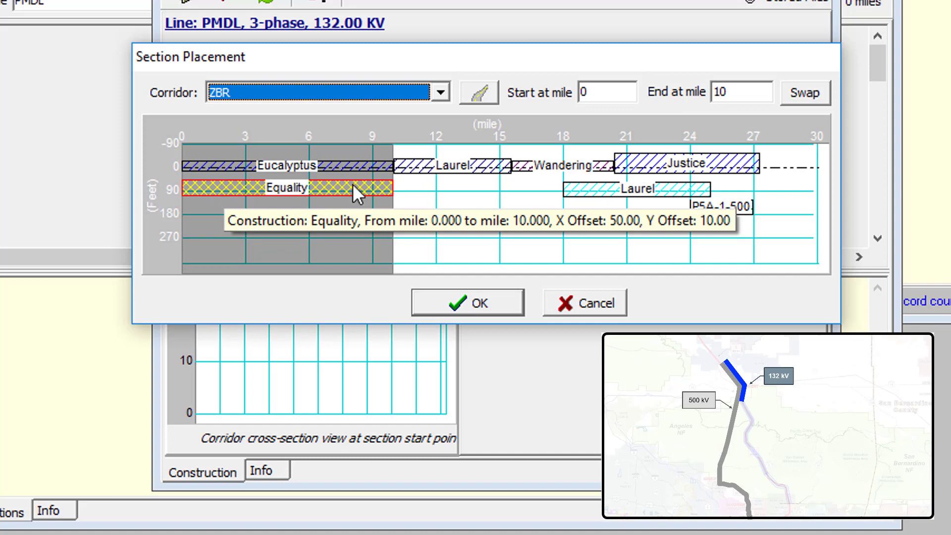
key(Tab)
key(Tab)
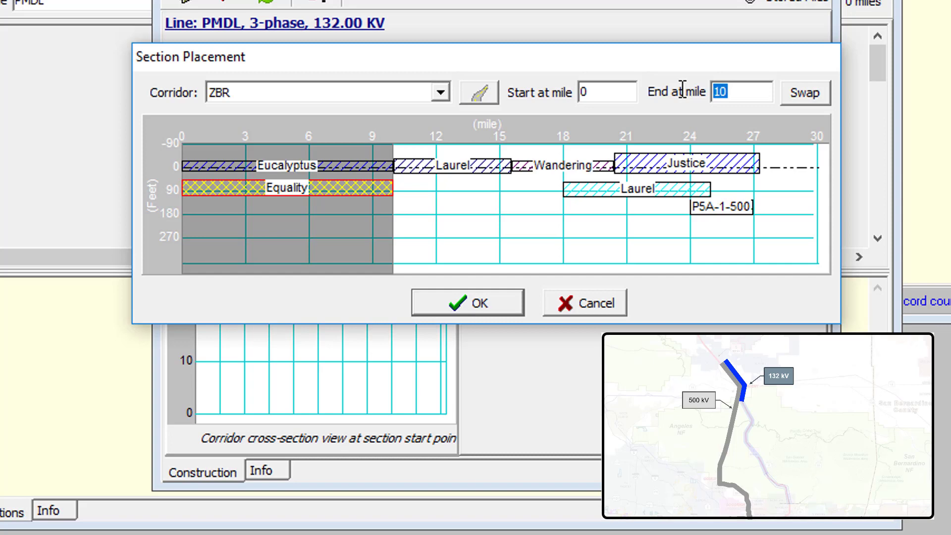
click(492, 299)
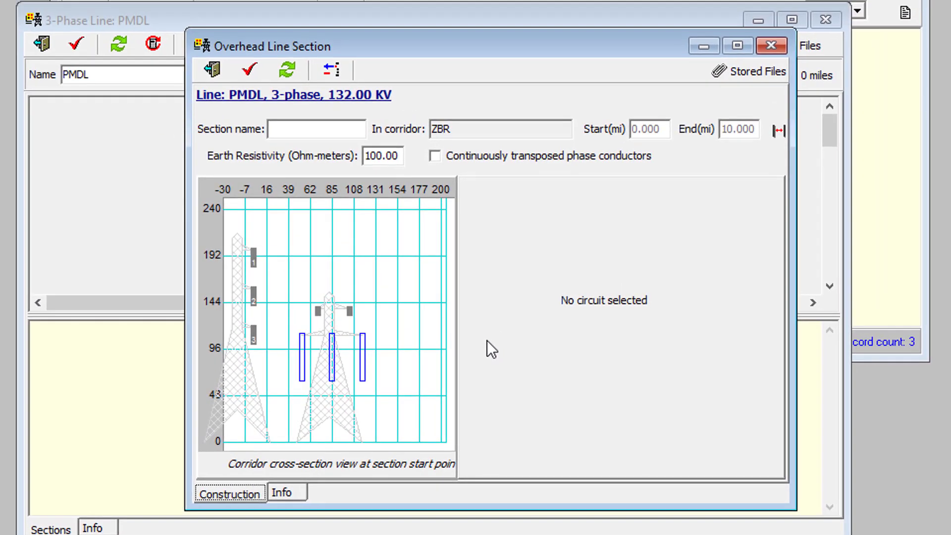
- Name the section S1, connect its Equality phase circuit, and keep conductor ACSR 636. 26/7 Grosbeak at 25C
click(325, 133)
text(S1)
click(364, 355)
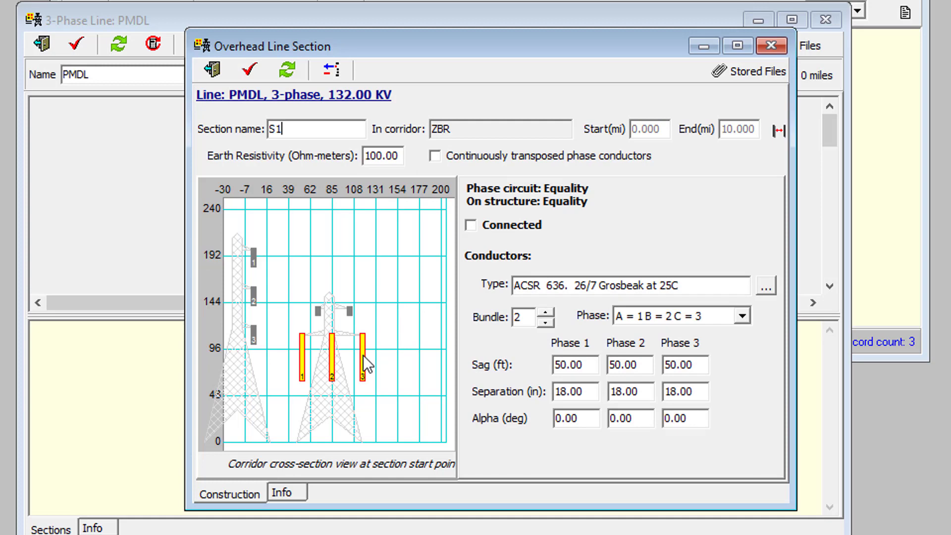
click(471, 225)
click(764, 287)
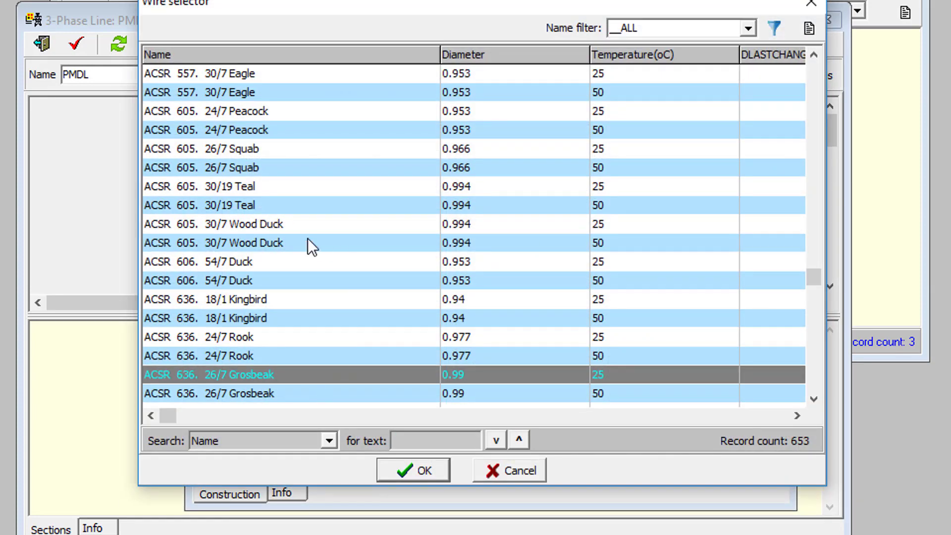
click(439, 473)
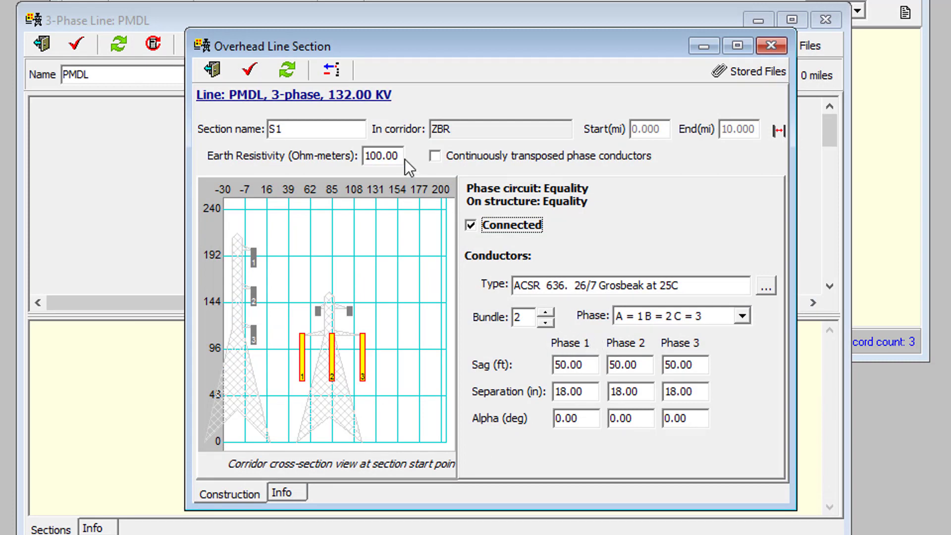
- Keep the earth resistivity of section S1 at 100 Ohm-meters, then save and close the section
drag(400, 158, 336, 157)
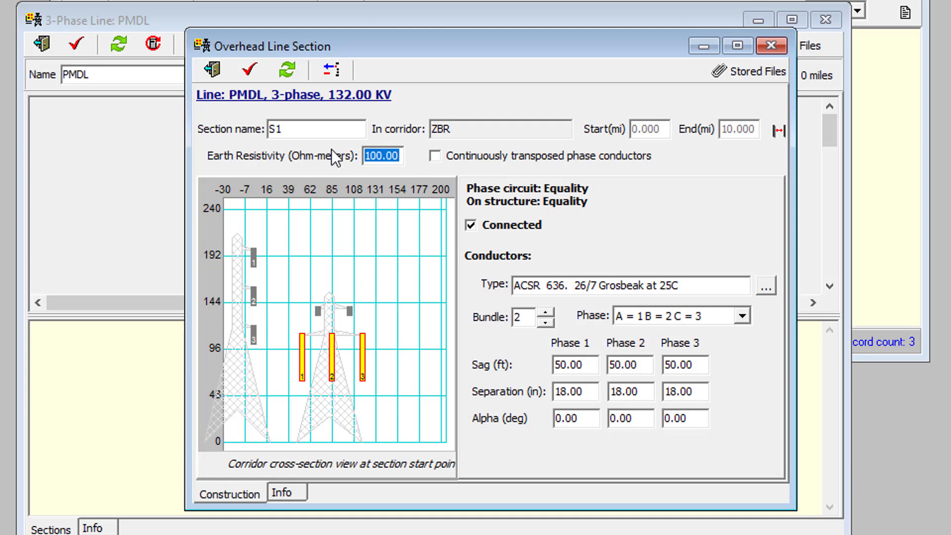
click(253, 71)
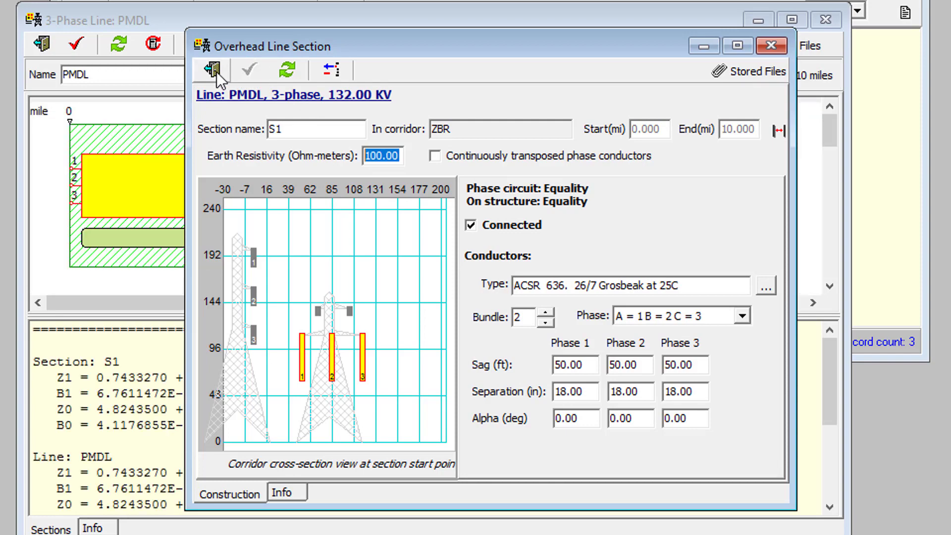
click(212, 70)
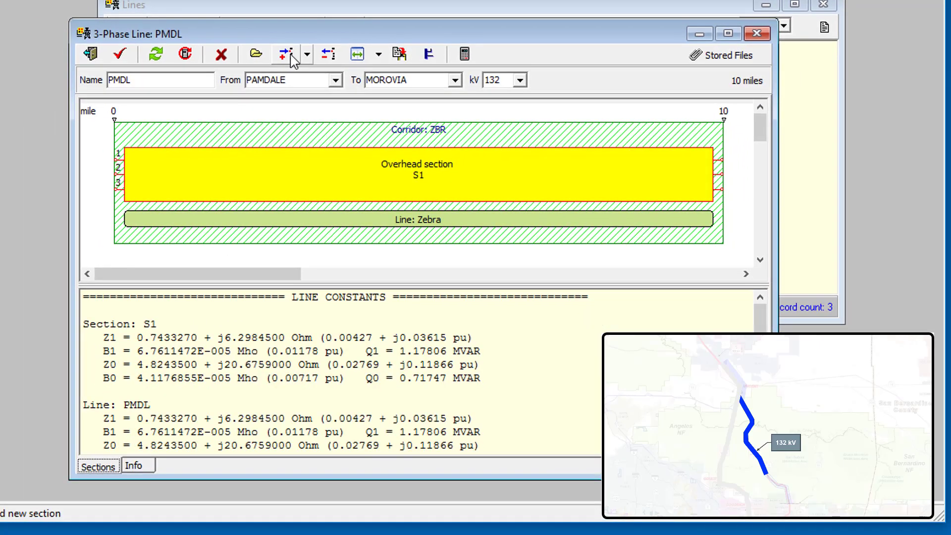
- Add a second overhead section to line PMDL, placed in corridor PML along the Justice construction from mile 0 to 30
click(286, 60)
click(400, 198)
click(435, 273)
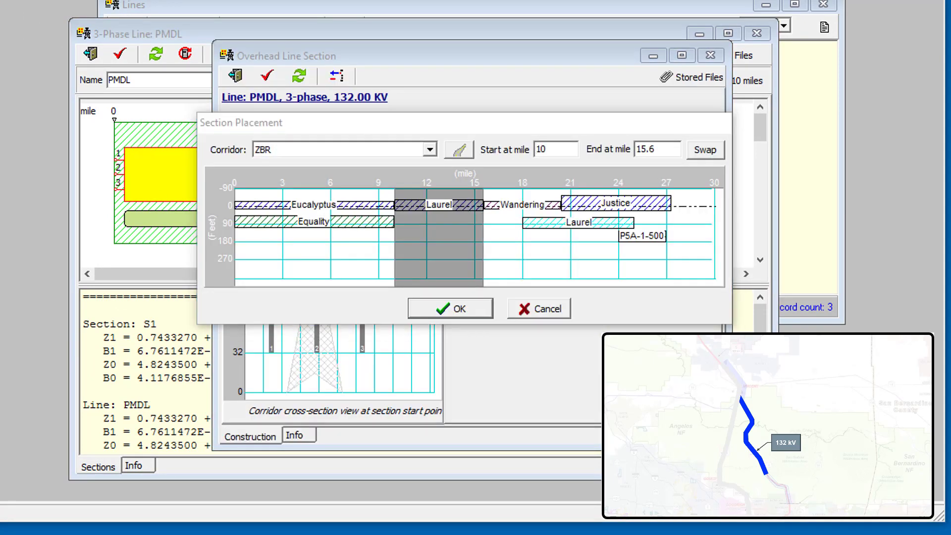
click(430, 149)
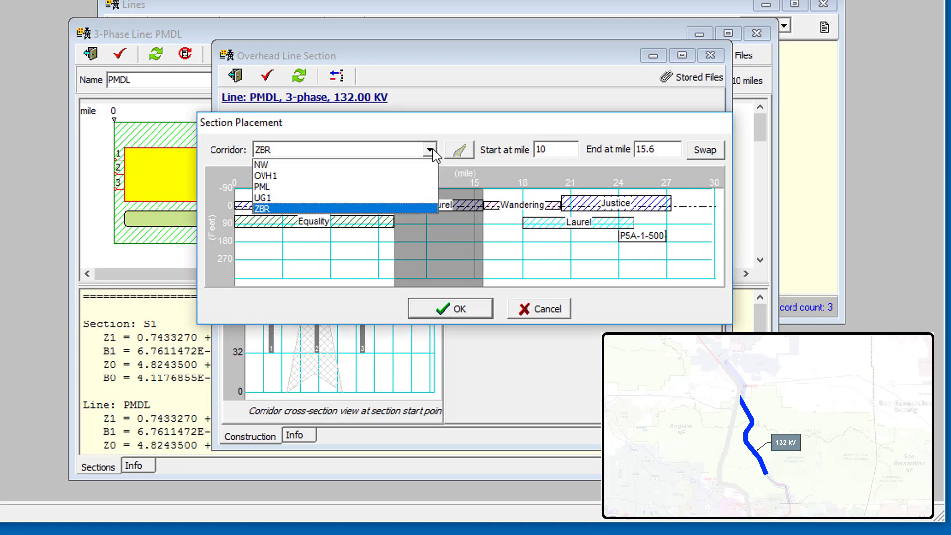
click(342, 187)
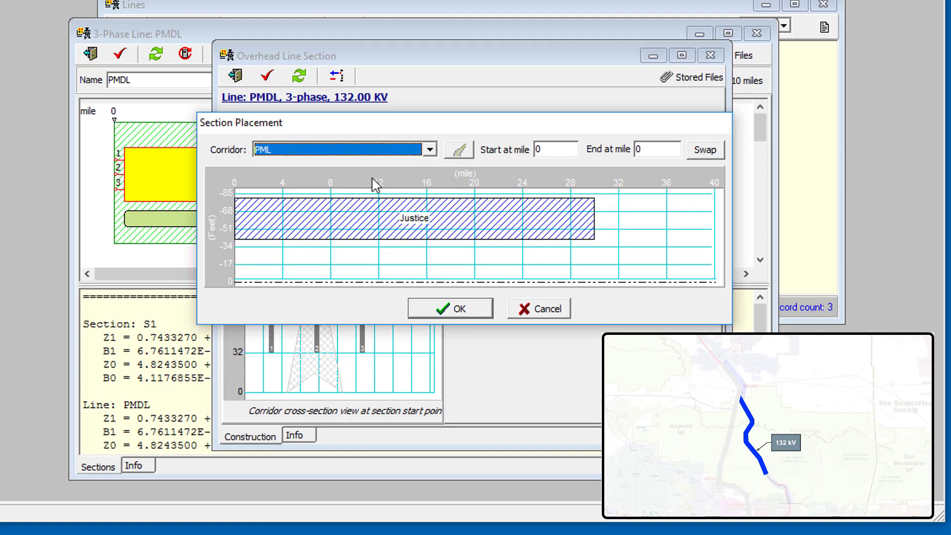
click(421, 233)
click(477, 314)
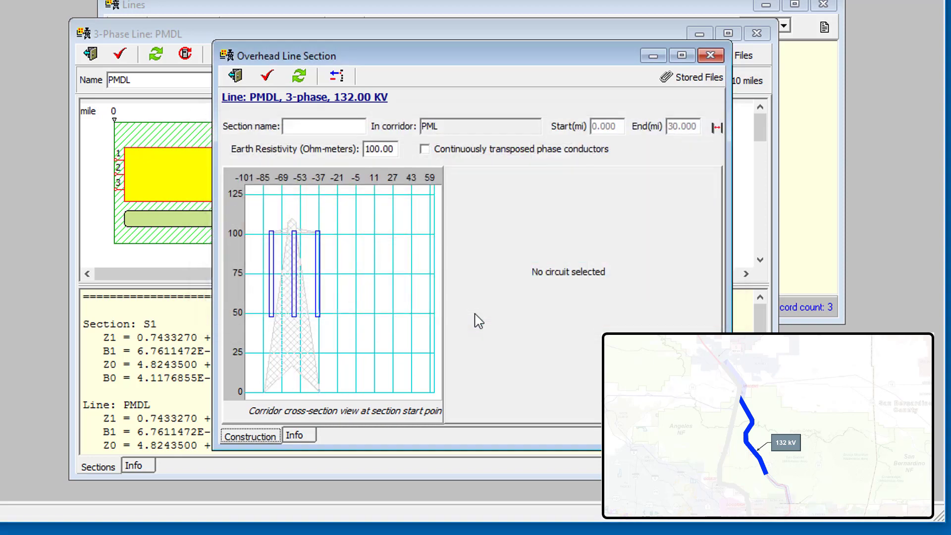
- Name the new overhead section in corridor PML S2 and change its earth resistivity
click(297, 127)
text(S2)
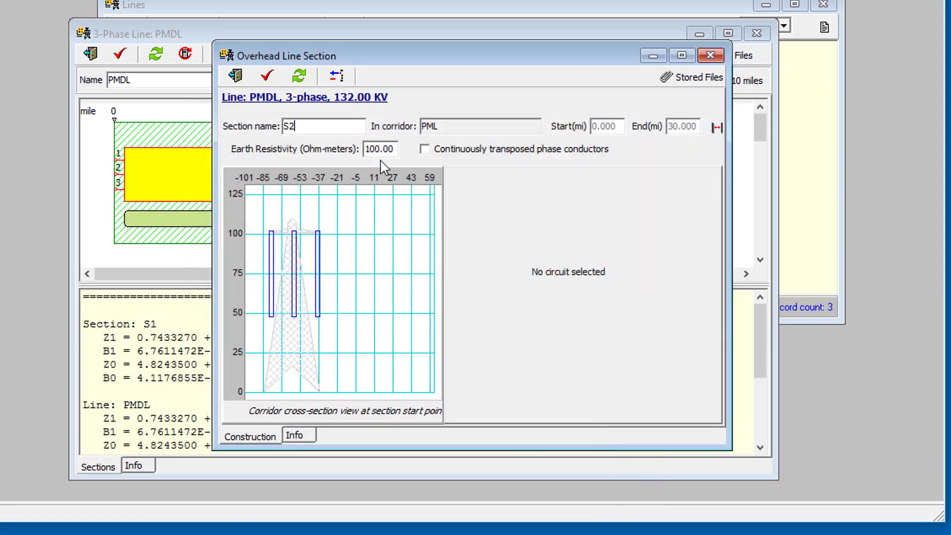
drag(365, 148, 374, 148)
text(8)
- Connect the Justice phase circuit in section S2 and choose its conductor type
click(318, 270)
click(470, 211)
click(703, 261)
click(280, 255)
click(407, 417)
- Change the phase arrangement of section S2 so phases 1 and 2 are swapped, then save and close the section
click(687, 285)
click(640, 313)
click(266, 80)
click(236, 79)
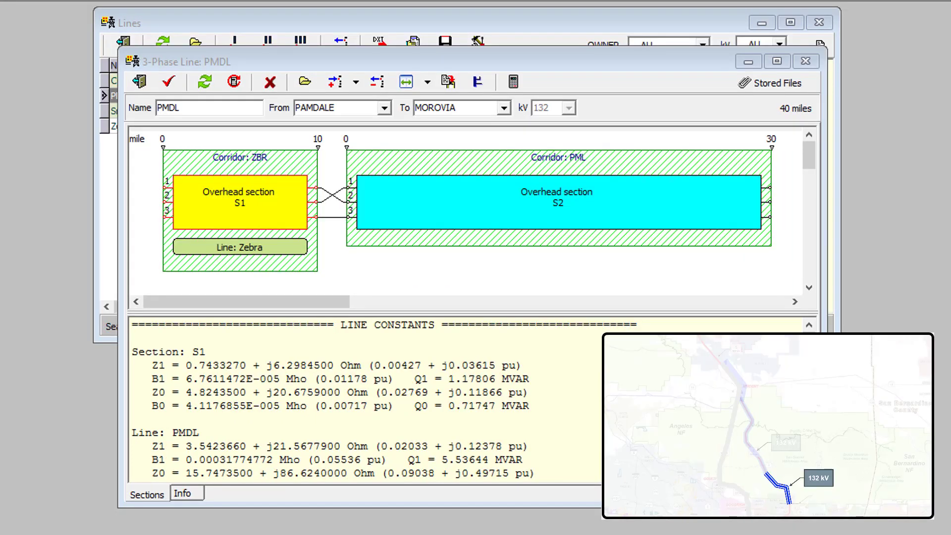
- Add an underground section to line PMDL following section S2 and name it UU3
click(462, 207)
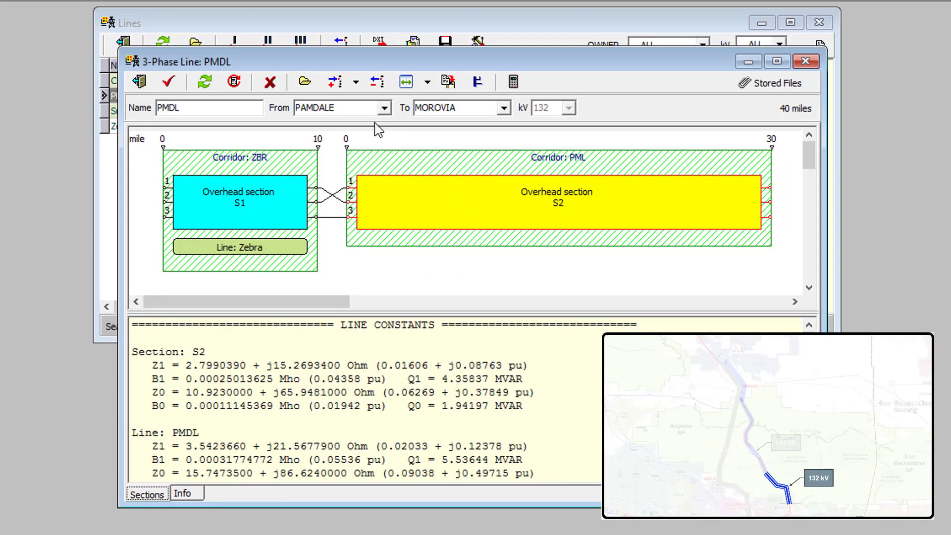
click(342, 80)
click(428, 267)
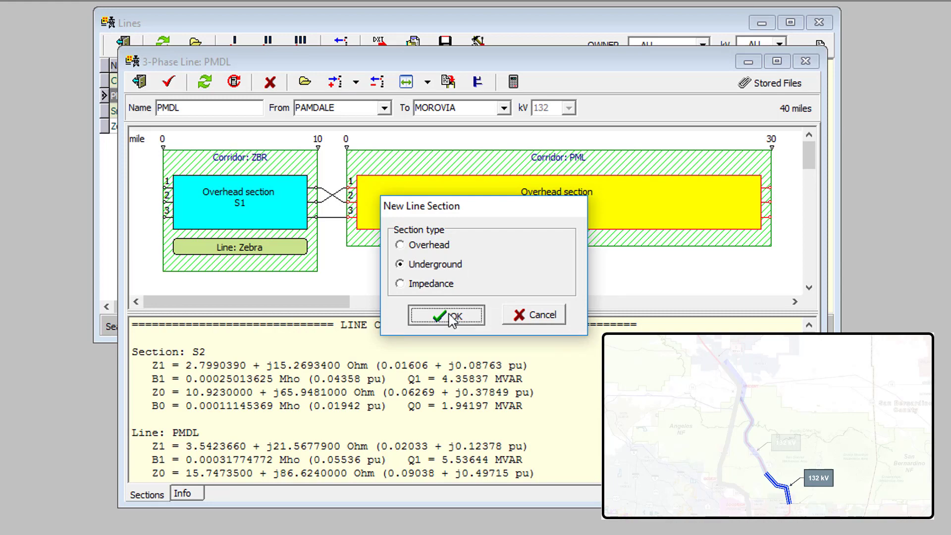
click(453, 319)
click(402, 187)
text(UU)
text(3)
- Place the underground section in corridor PML from mile 30 to mile 35
click(674, 223)
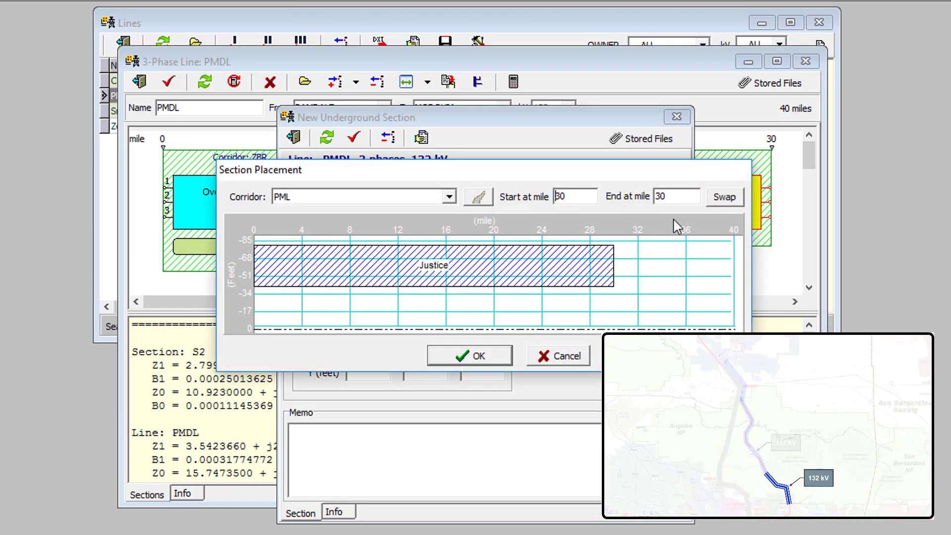
key(Tab)
text(35)
click(488, 360)
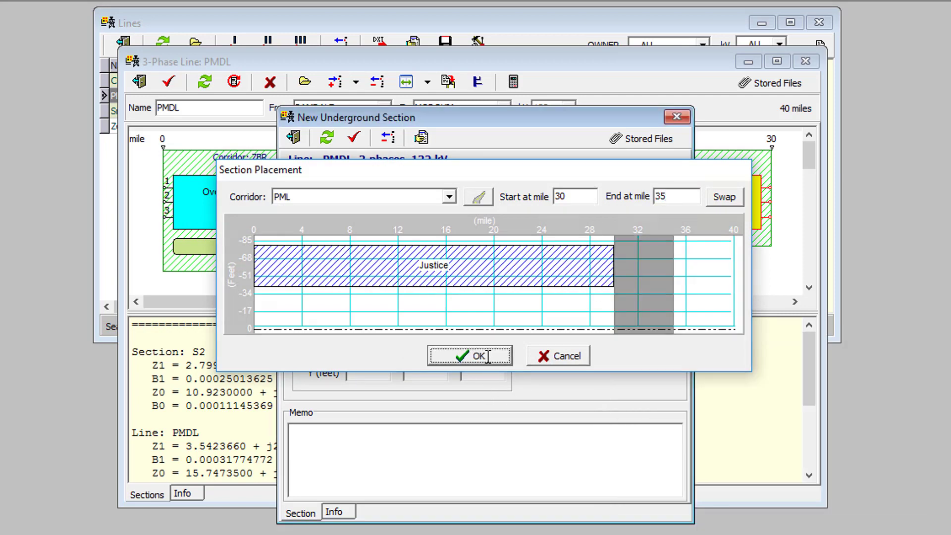
- Assign the single-core cable XLPE- 69-2000-CU to underground section UU3
click(497, 300)
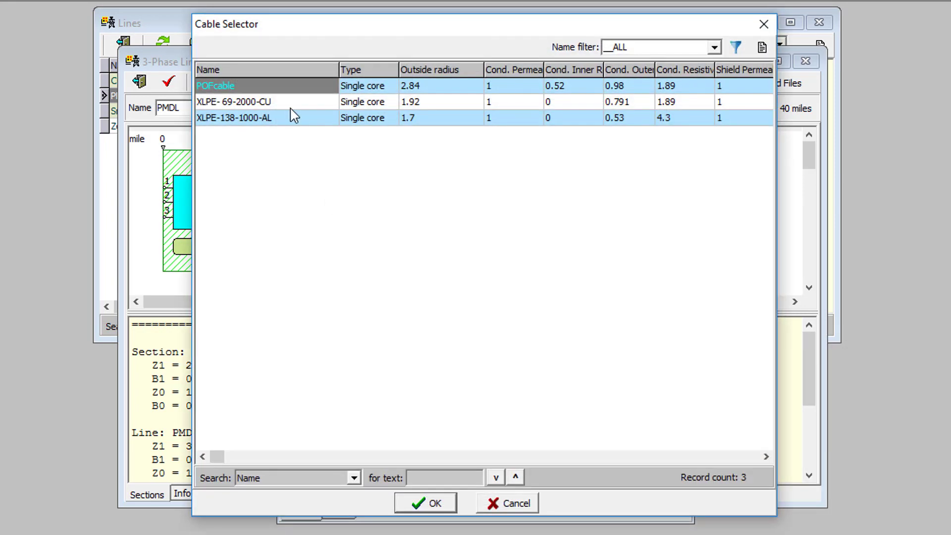
click(296, 102)
click(425, 503)
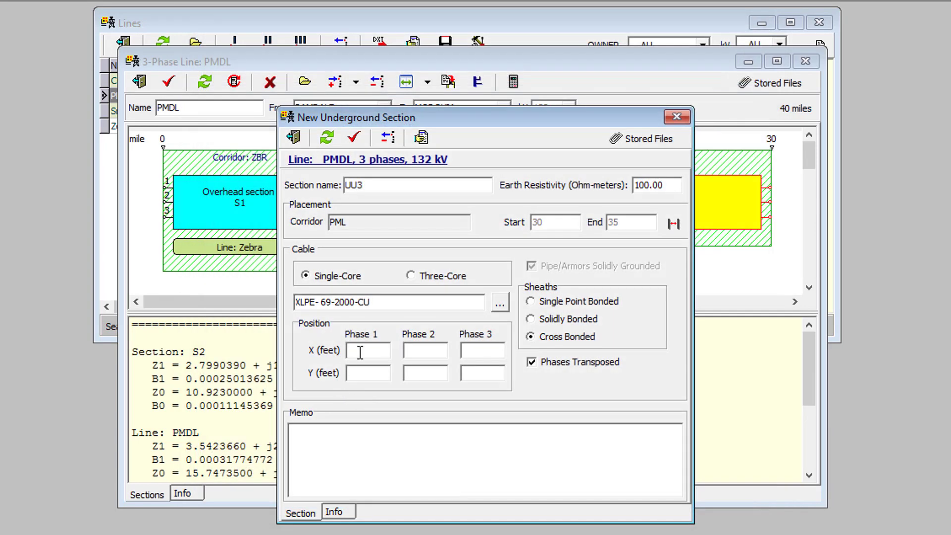
- Set the cable X positions of phases 1, 2 and 3 to 10, 0 and -10 feet, with Y at 5 feet for all three
text(10)
click(432, 350)
text(0-10)
click(384, 373)
text(5)
click(416, 376)
text(5)
click(473, 378)
text(5)
- Set the sheaths of UU3 to Single Point Bonded without transposed phases, then save and close the section
click(554, 306)
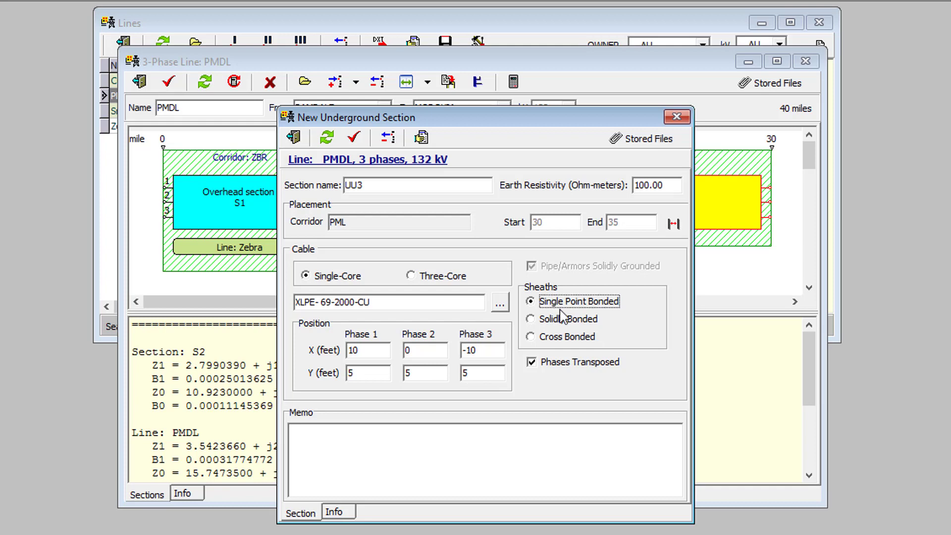
click(567, 372)
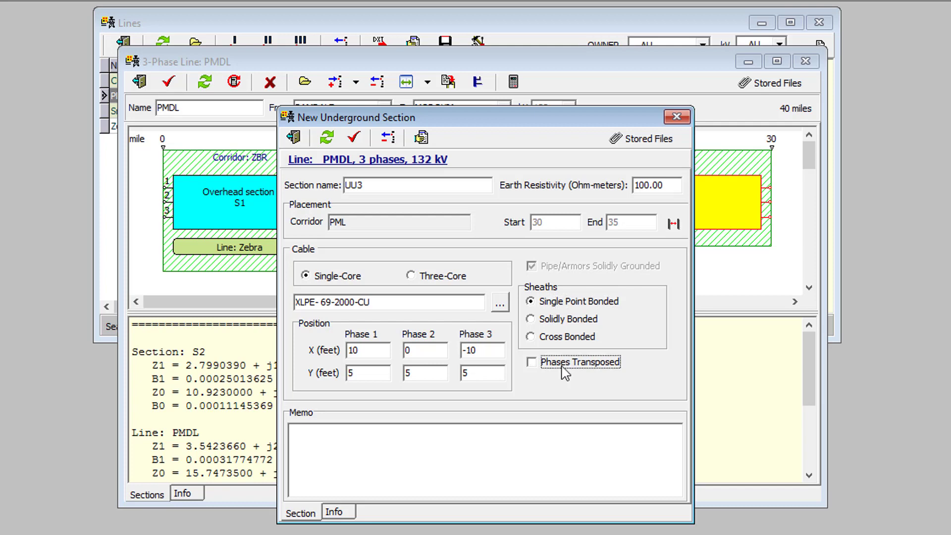
click(355, 145)
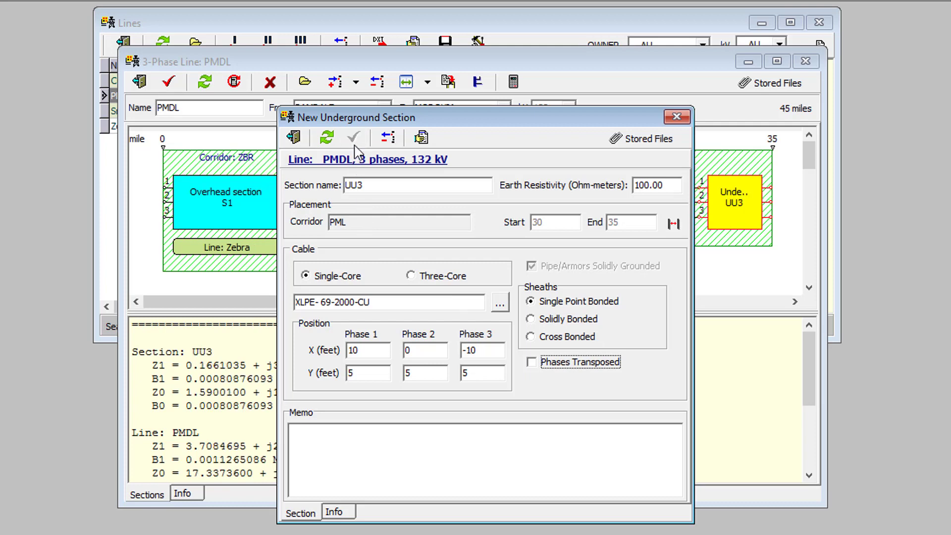
click(294, 141)
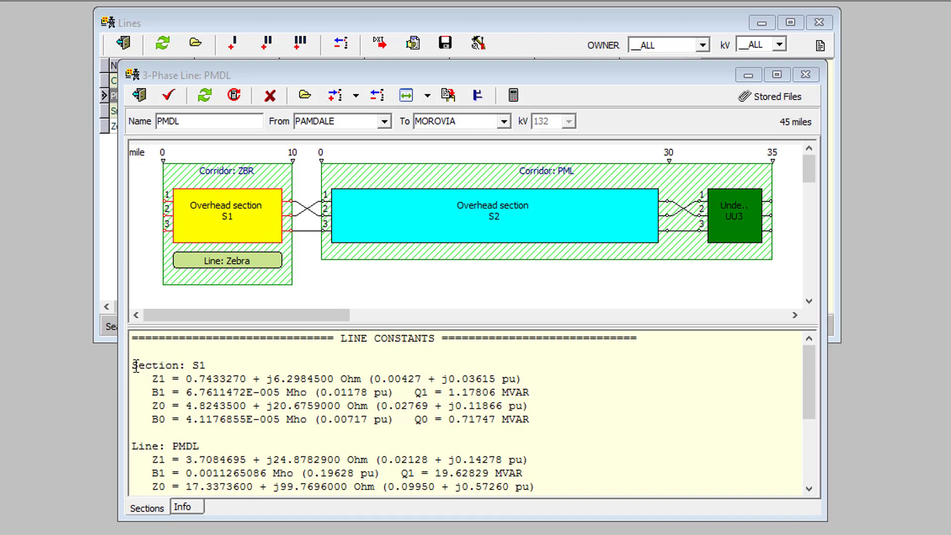
- Examine the computed line constants for section S1 and line PMDL, and the zero sequence mutual coupling results
drag(135, 365, 206, 365)
drag(200, 446, 131, 446)
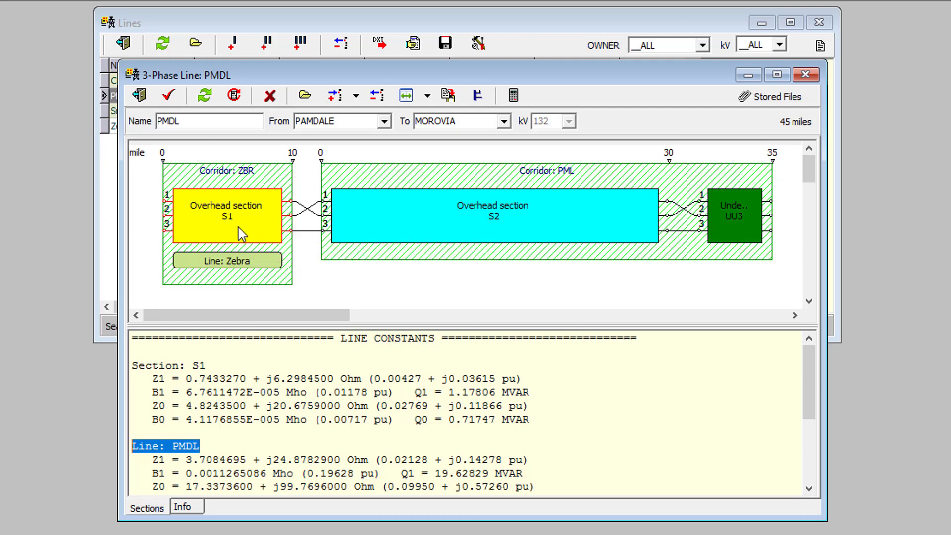
drag(815, 386, 815, 453)
drag(274, 393, 460, 401)
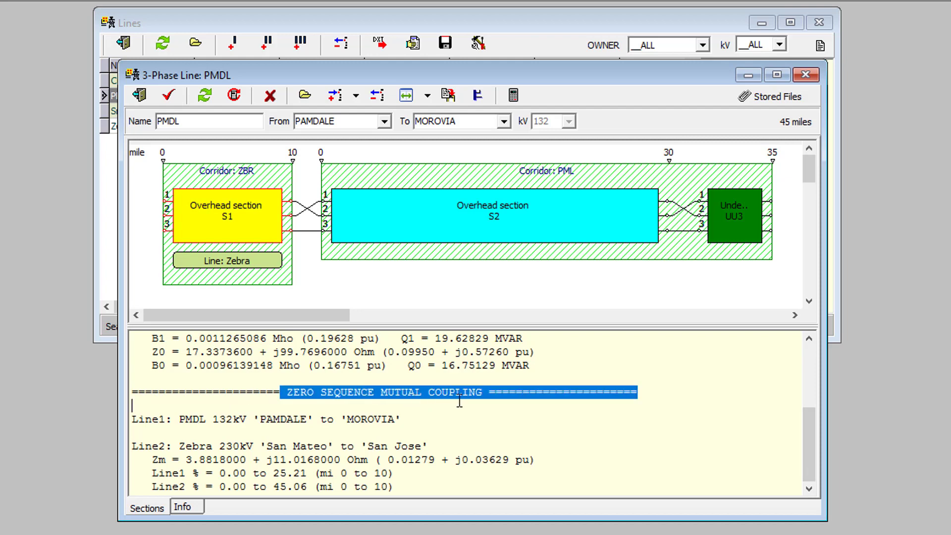
- Generate the line constants report with sequence parameters for line PMDL, then close the report
click(448, 95)
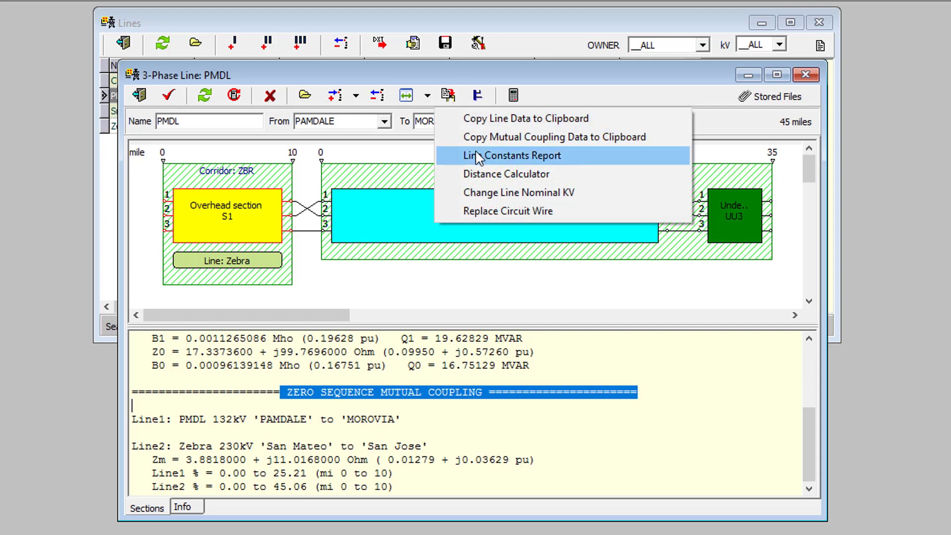
click(479, 157)
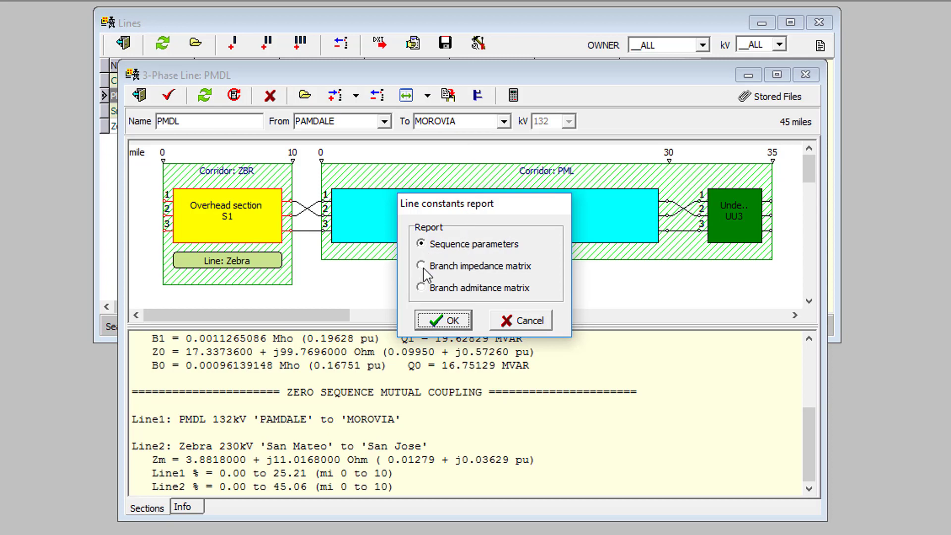
click(452, 321)
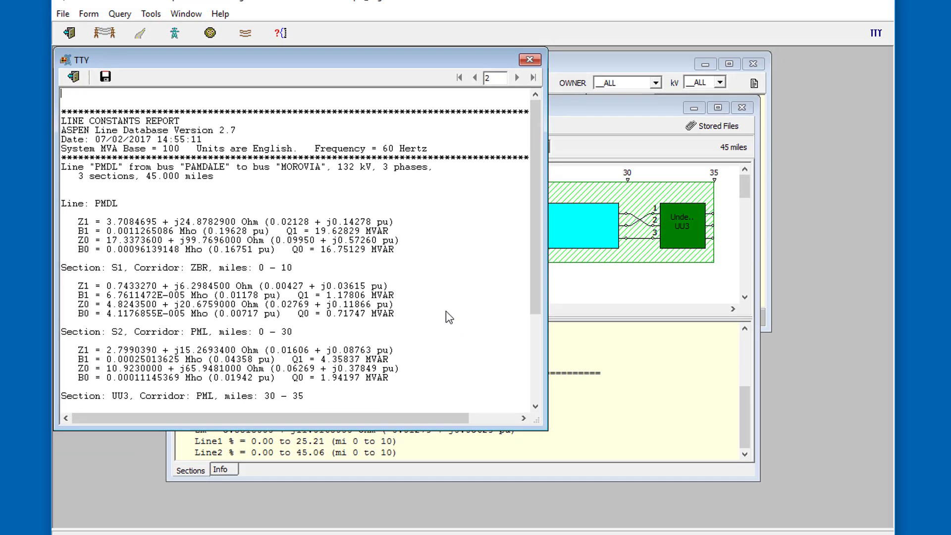
key(Escape)
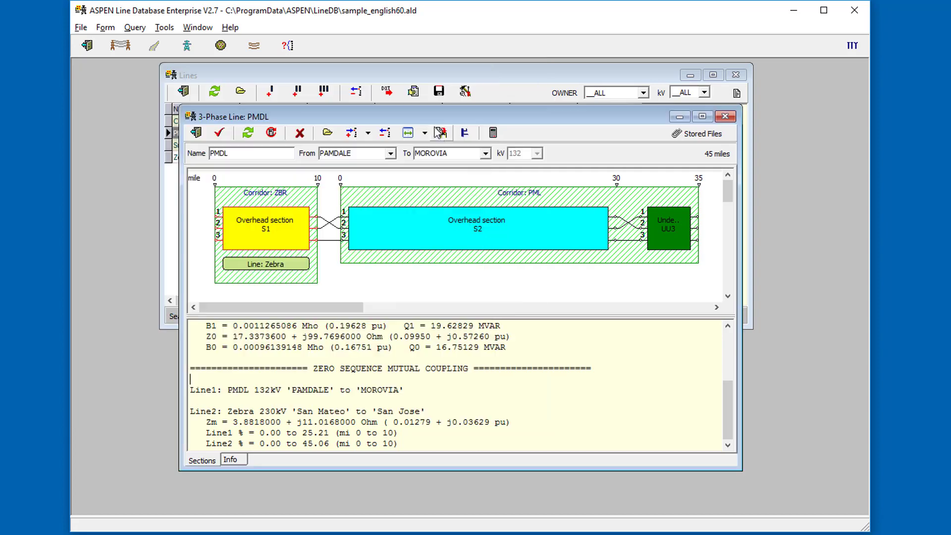
- Copy the PMDL line data to the clipboard and paste it over the PAMDALE–MOROVIA 132 kV line in ASPEN OneLiner
click(442, 132)
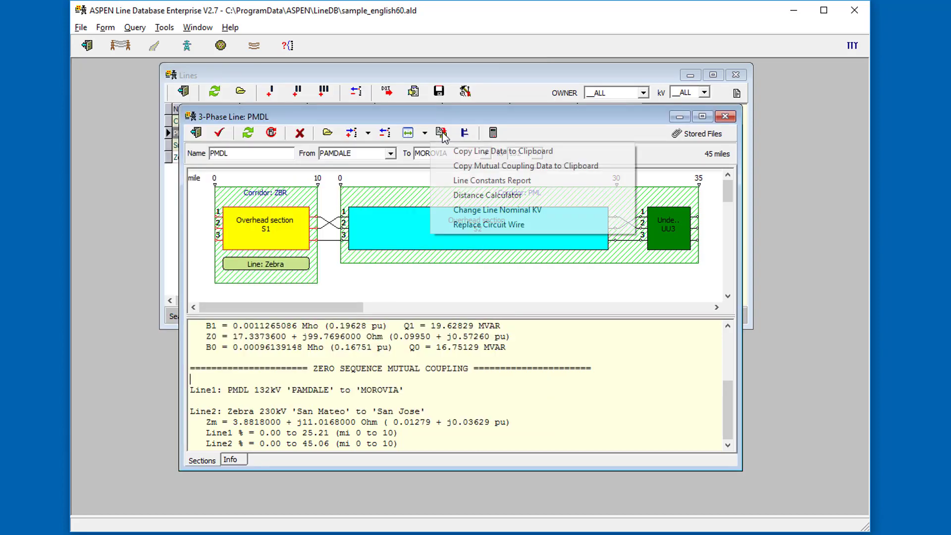
click(464, 153)
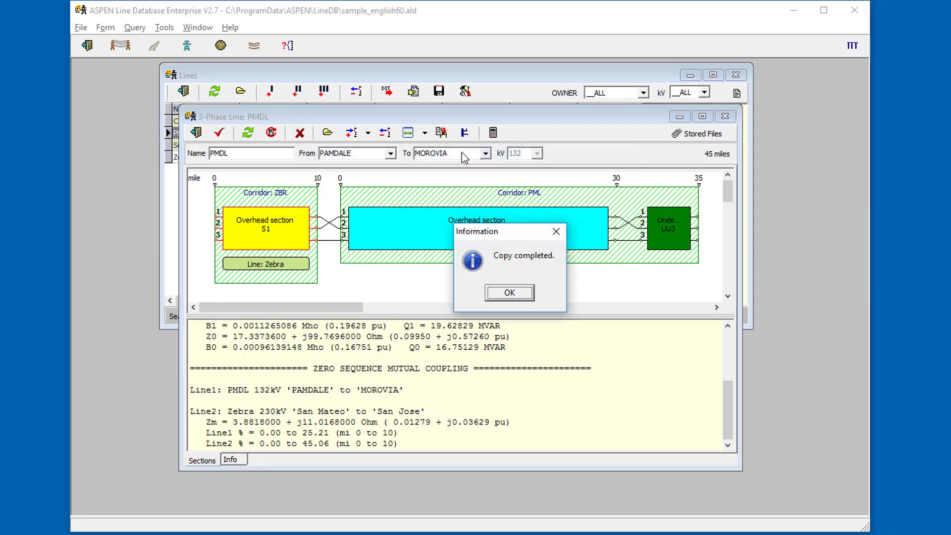
click(524, 296)
right_click(620, 310)
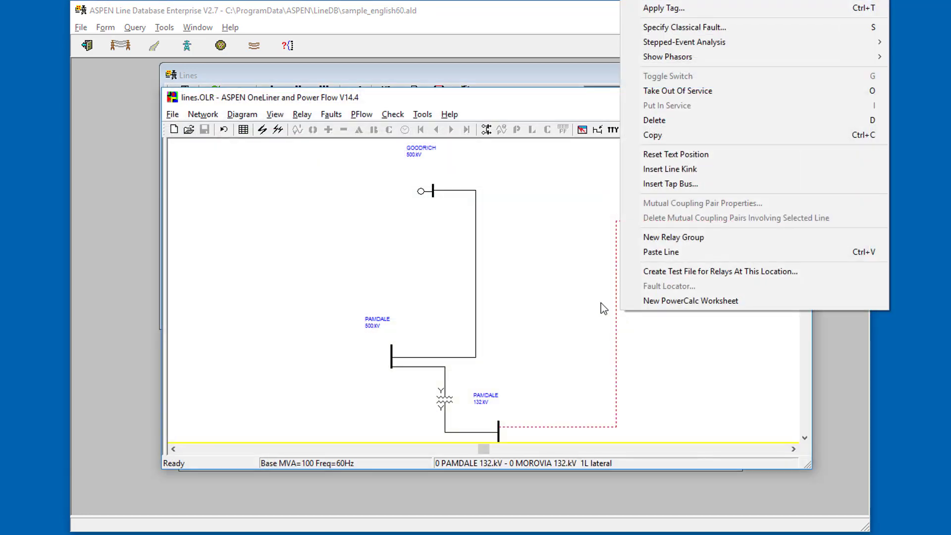
click(649, 252)
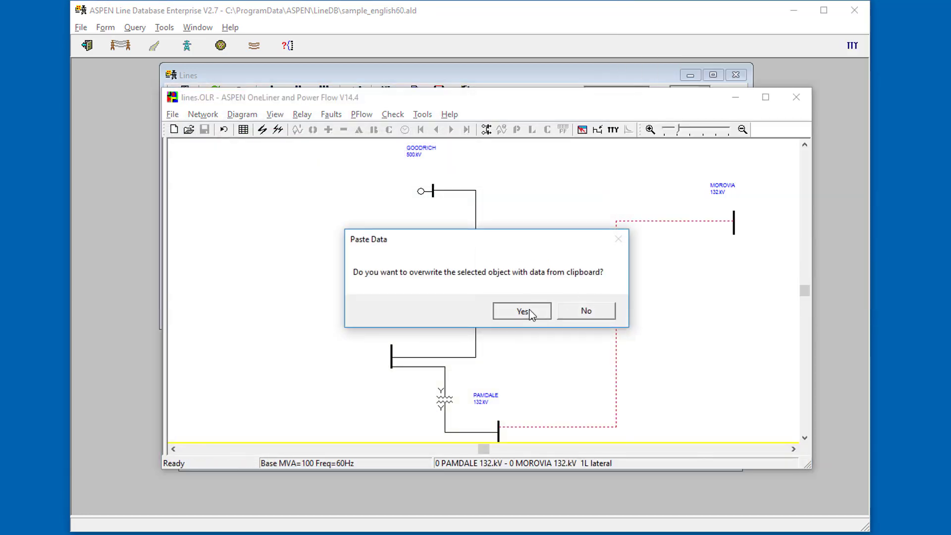
click(529, 312)
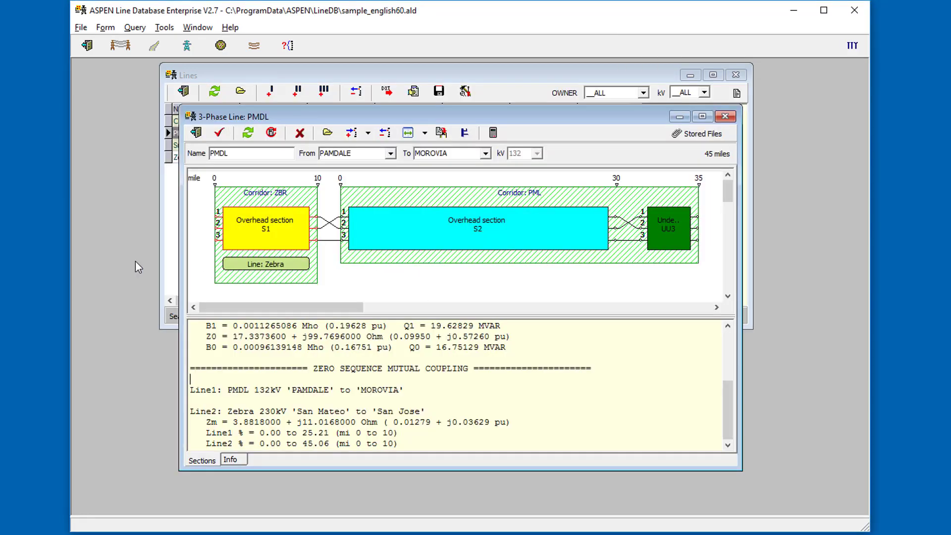
- In ASPEN Line Database, copy the mutual coupling data of line PMDL to the clipboard
click(425, 133)
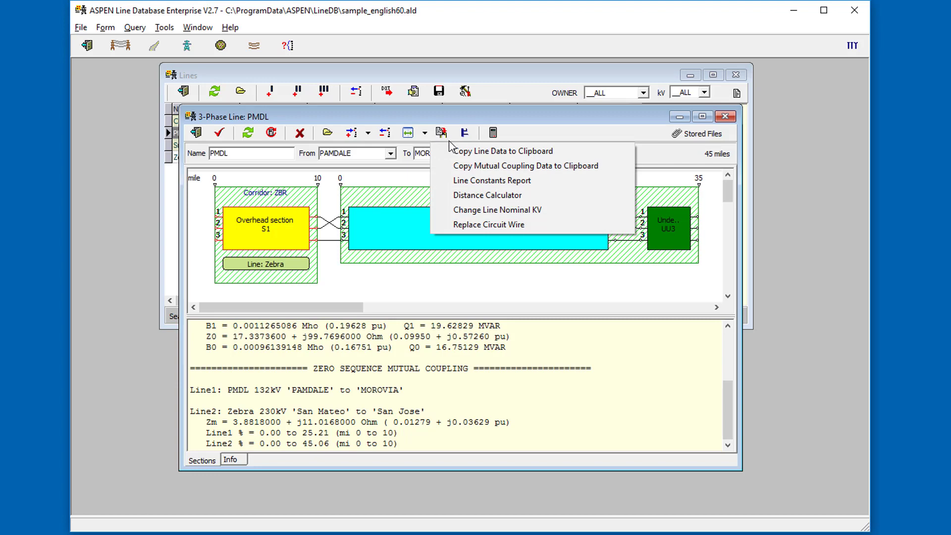
click(468, 168)
click(516, 296)
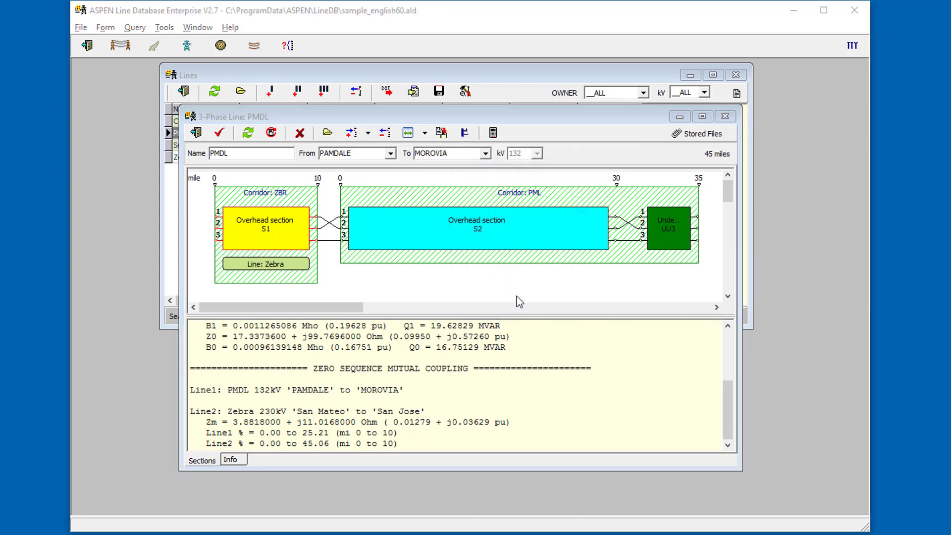
- In ASPEN OneLiner, paste the mutual pair between PAMDALE–MOROVIA and PAMDALE–GOODRICH, with 0–25.21% and 0–45.06% coupling measured from both PAMDALE ends
key(alt+Tab)
right_click(478, 273)
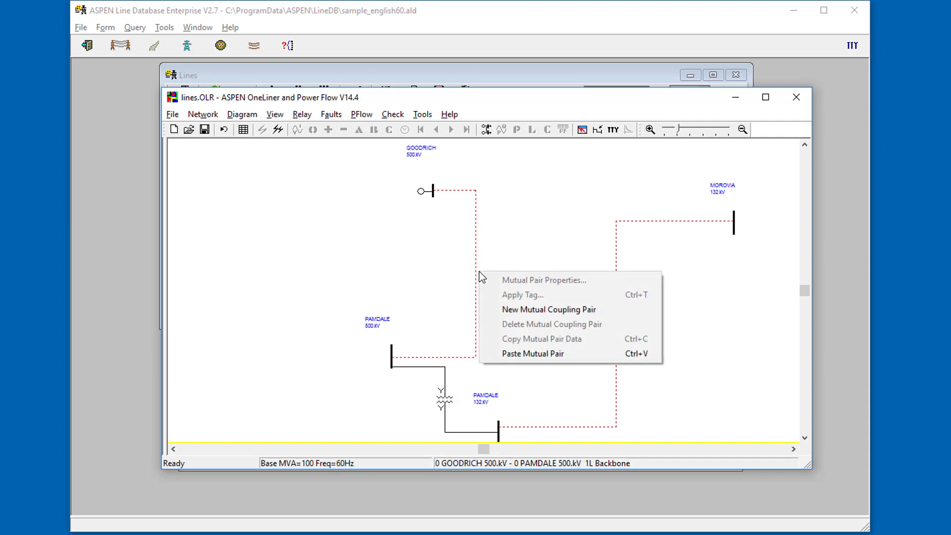
click(540, 353)
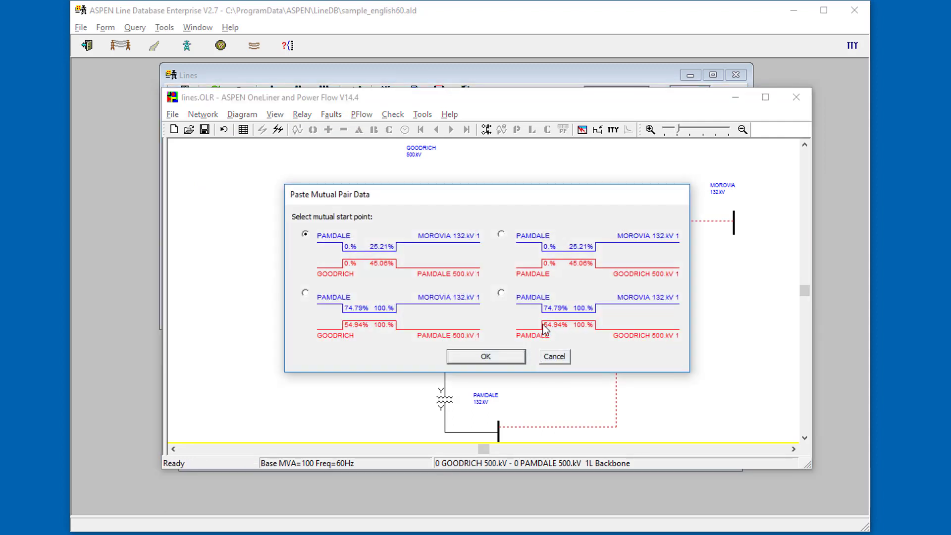
click(510, 240)
click(510, 363)
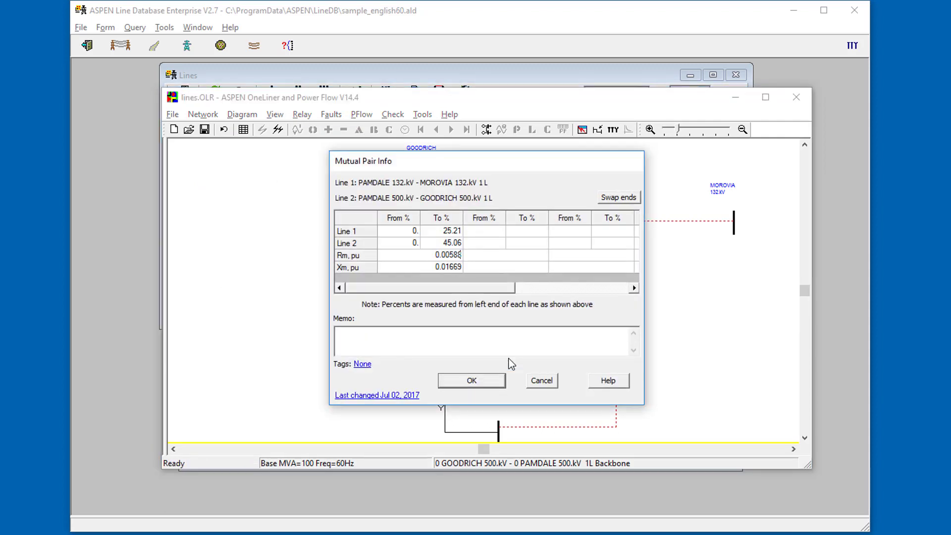
click(487, 382)
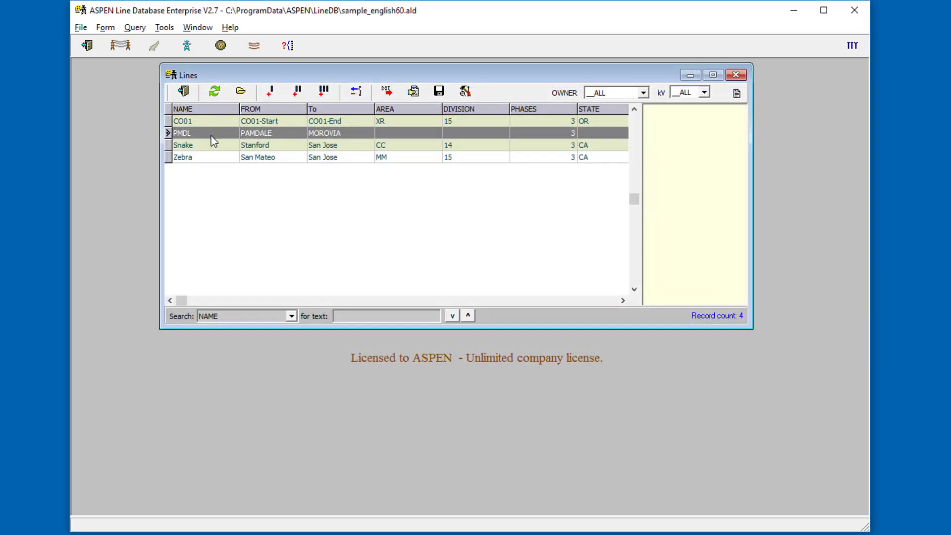
- In ASPEN Line Database, add Zebra to the PMDL selection, generate a sequence parameters report from the lines list, and close it
click(212, 157)
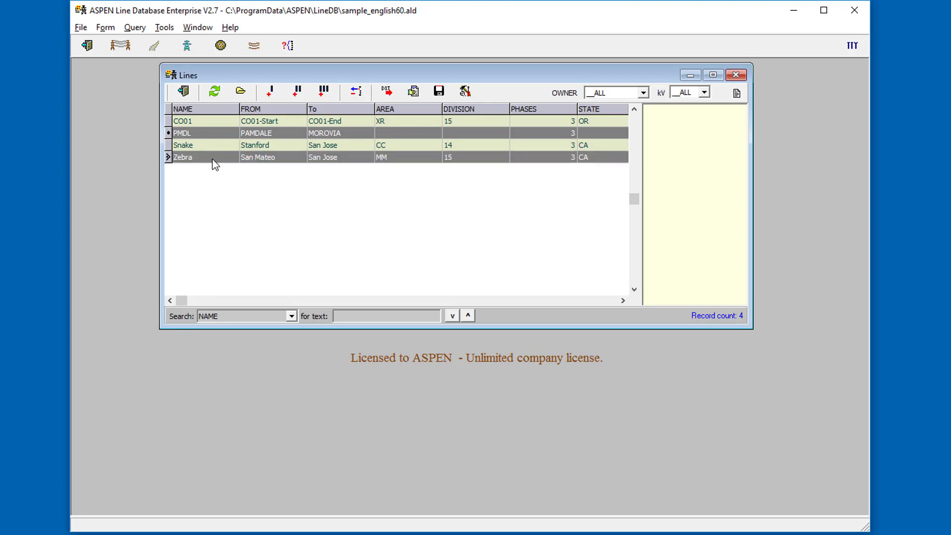
click(413, 93)
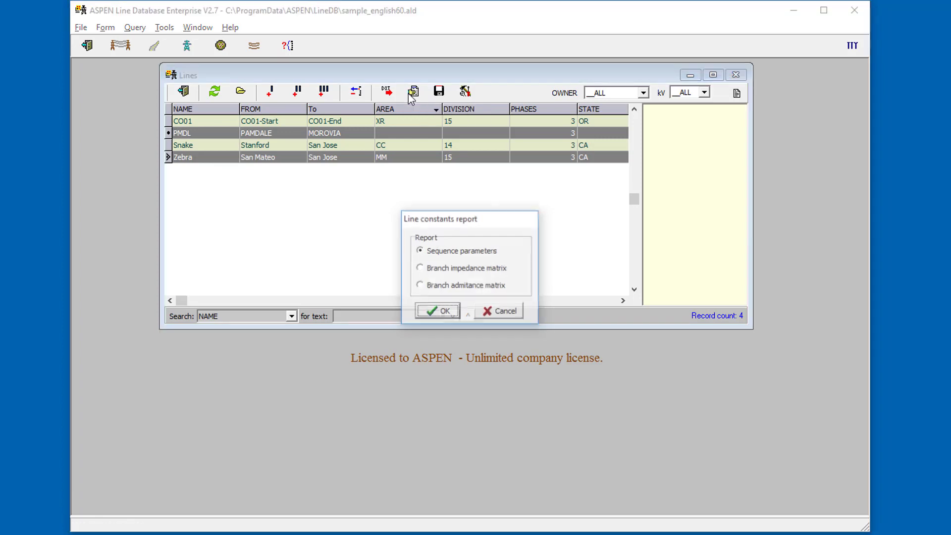
click(447, 313)
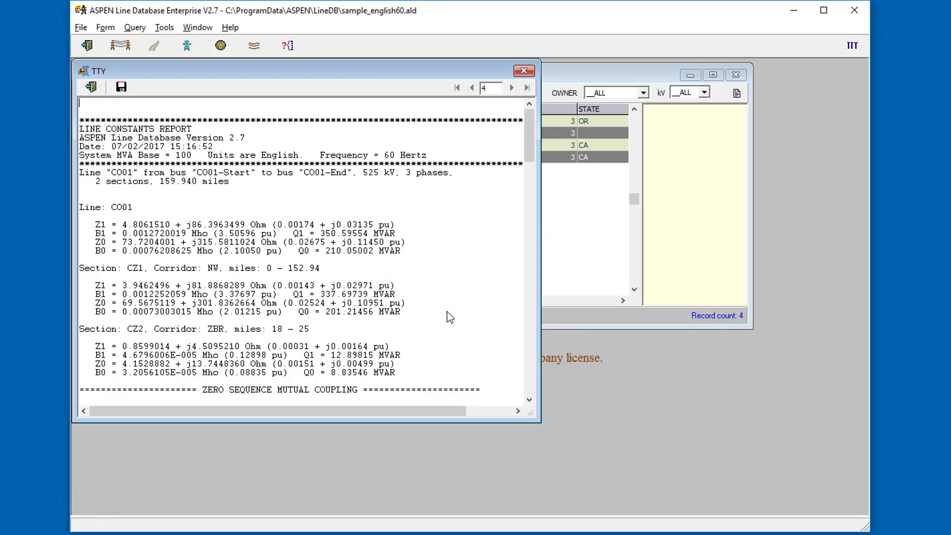
click(524, 72)
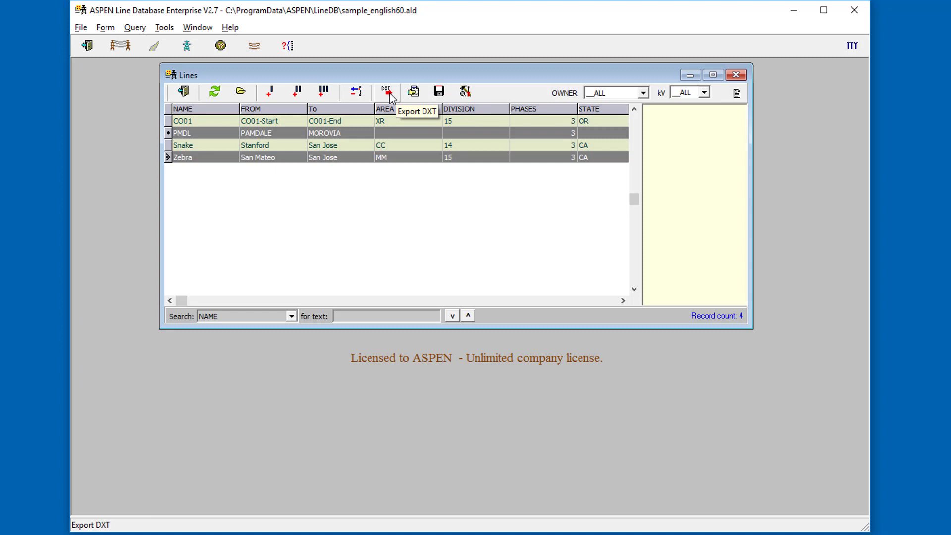
- Export the selected lines PMDL and Zebra to a OneLiner text data file (*.dxt) named lines in the LineDB folder
click(388, 92)
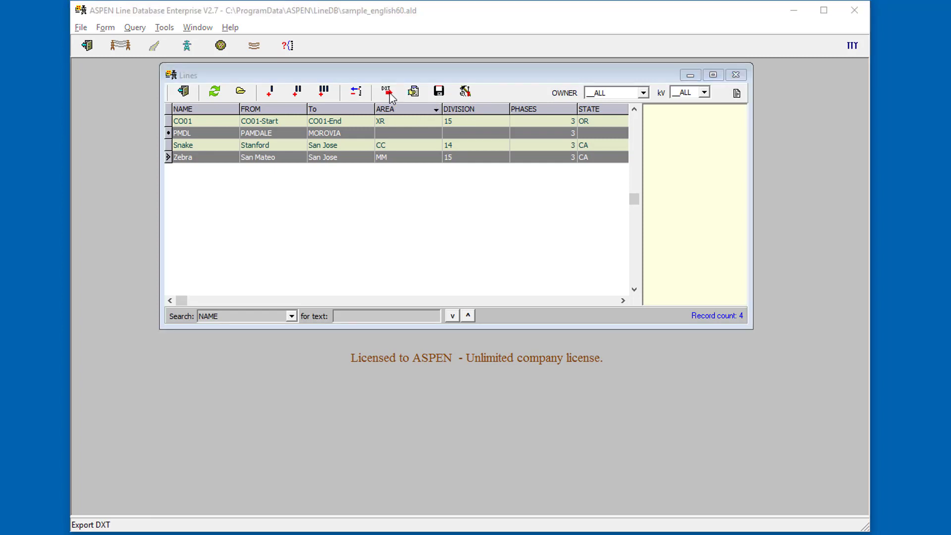
text(lines)
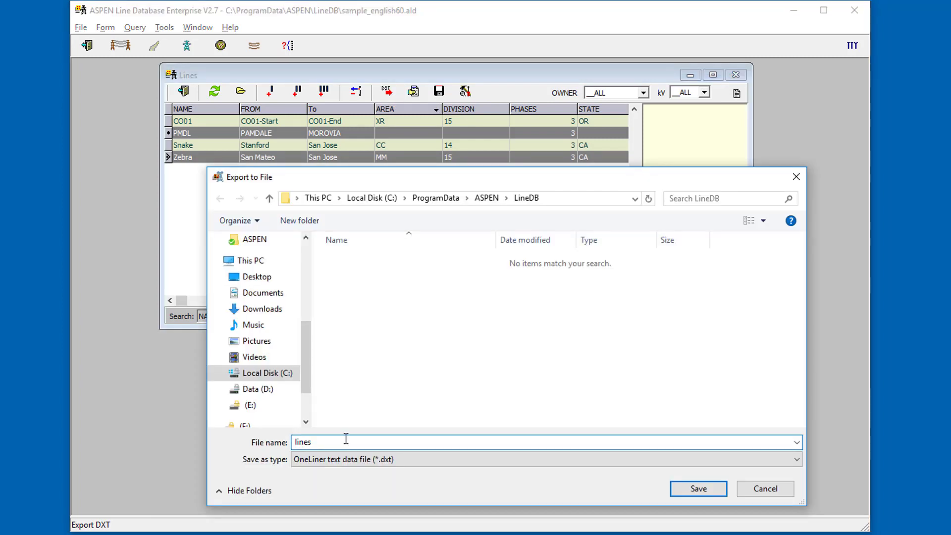
click(698, 489)
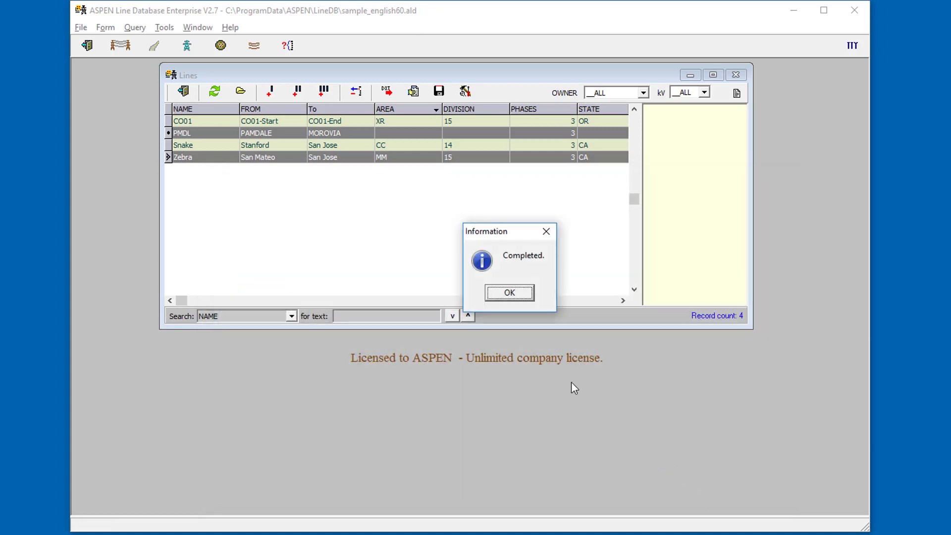